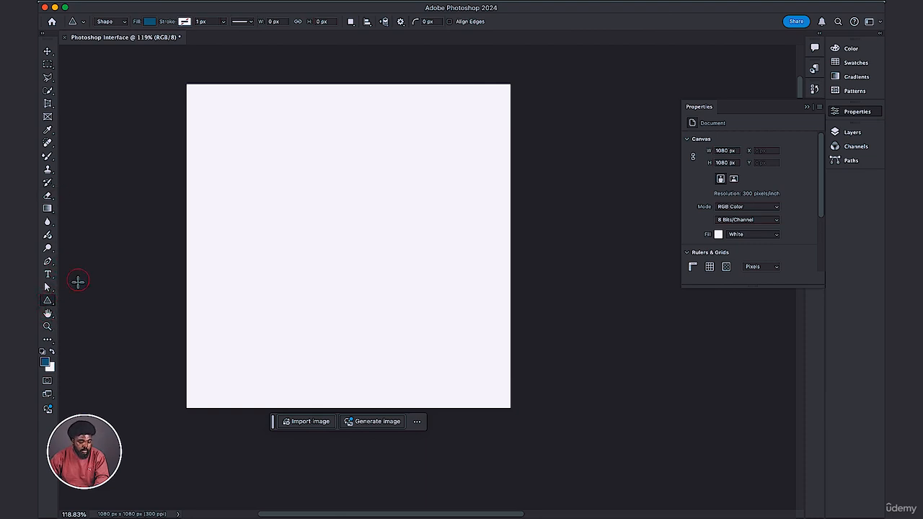
Draw a rectangle about 531 by 439 px on the canvas with the Rectangle tool and delete it.
drag(48, 303, 66, 298)
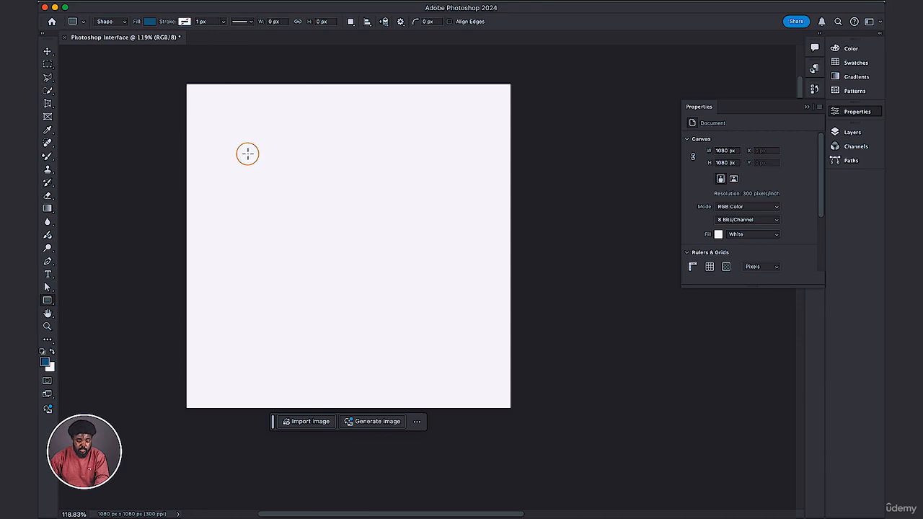
drag(248, 154, 363, 236)
key(shift)
drag(384, 266, 409, 284)
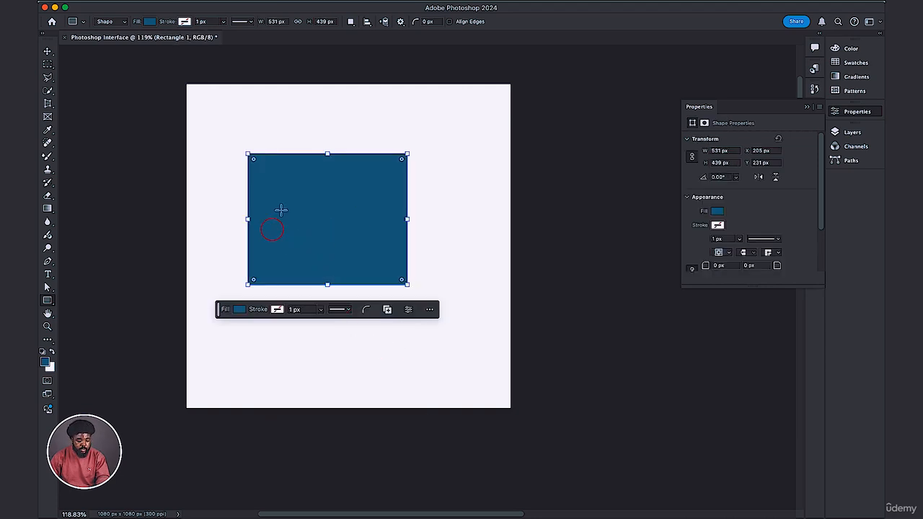
click(243, 230)
key(Delete)
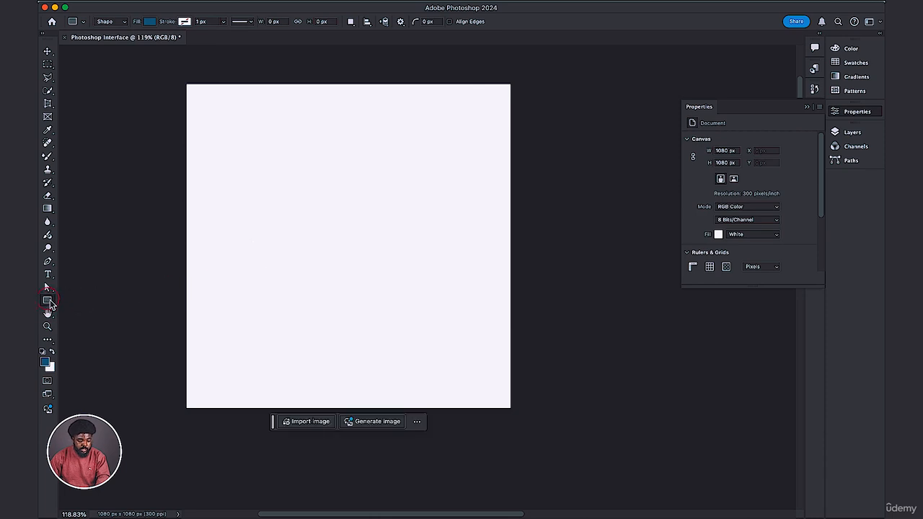
Start a rectangle of exact size, 100 by 100 px, and set all four linked corner radii to 20 px.
click(303, 208)
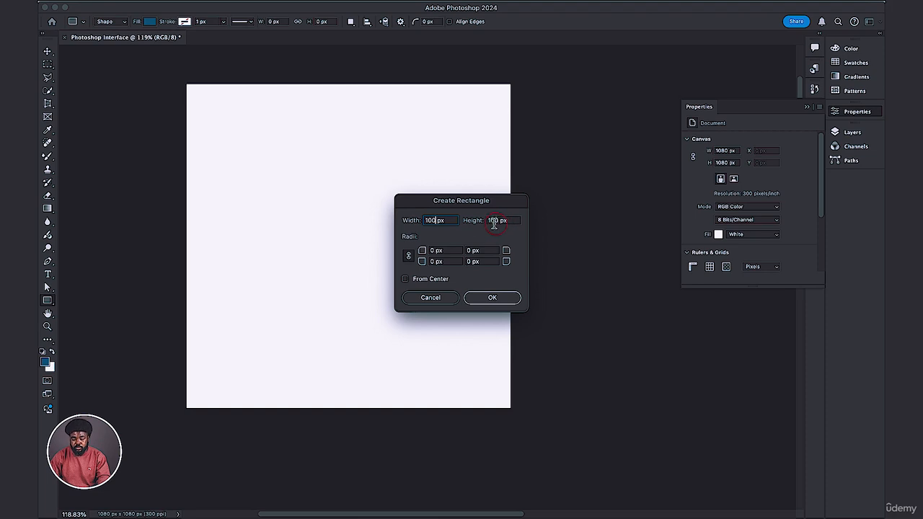
click(409, 256)
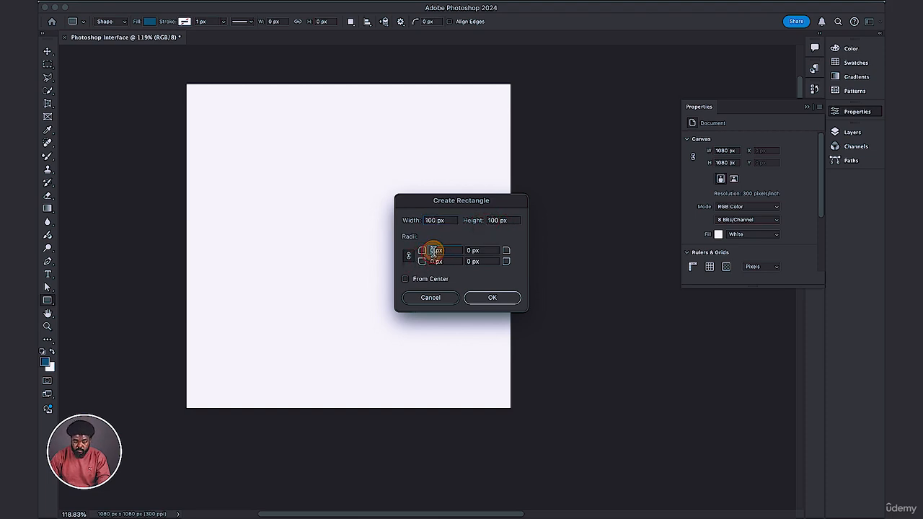
click(378, 205)
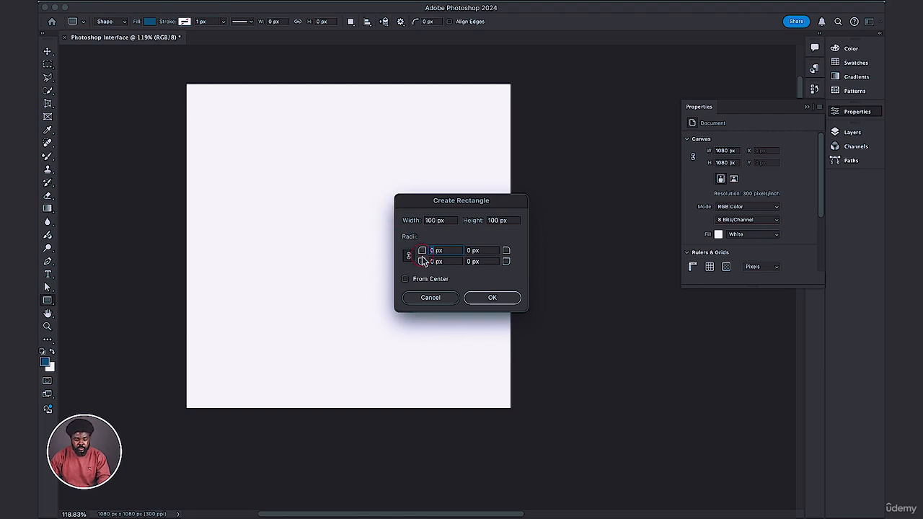
key(Tab)
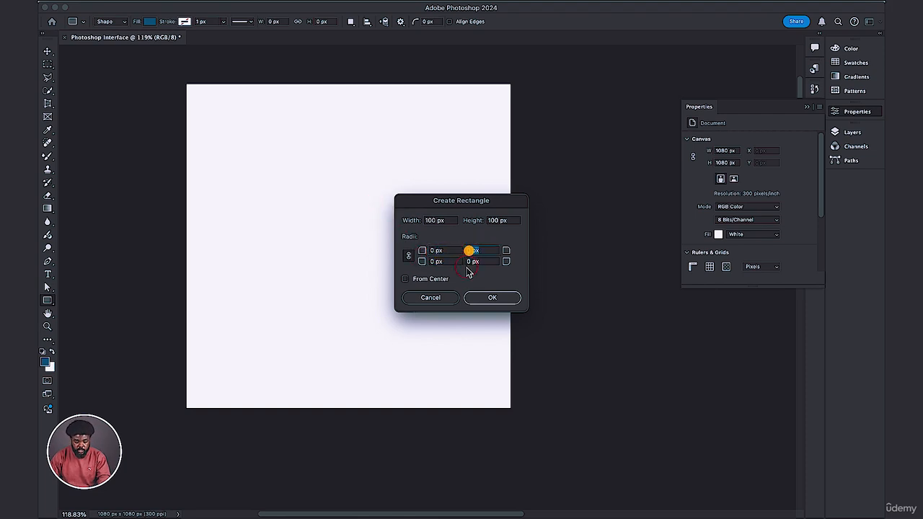
click(435, 261)
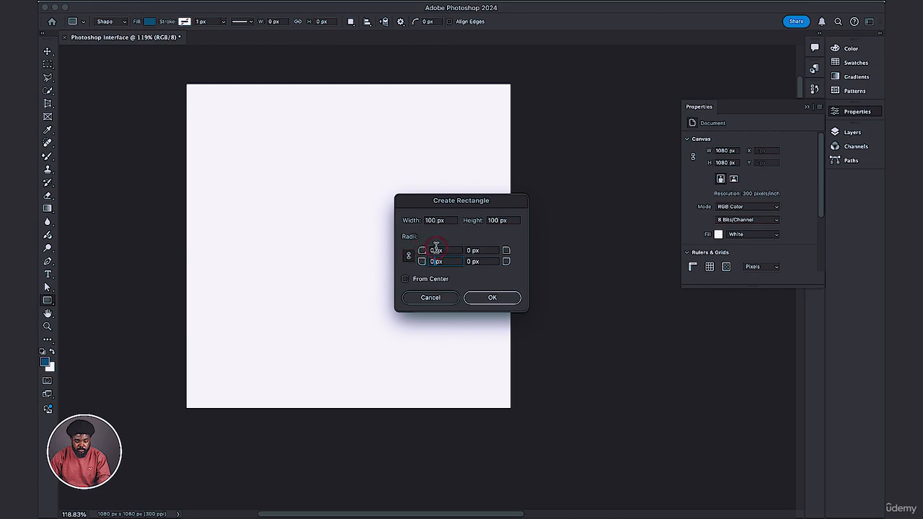
double_click(435, 249)
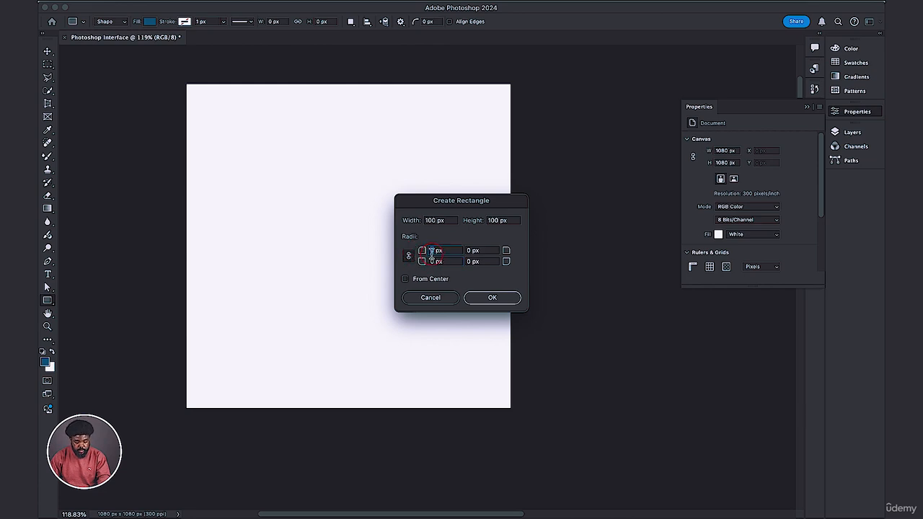
text(20)
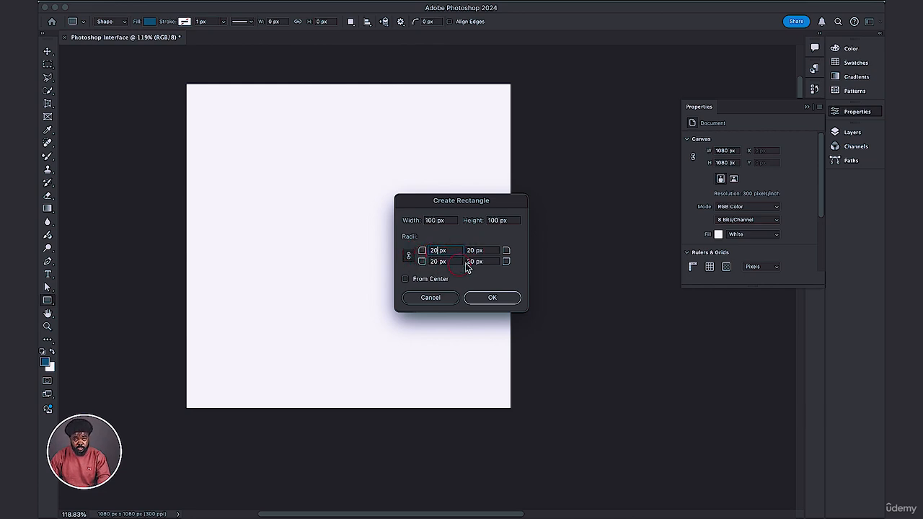
Unlink the corner radii, set the top-left to 50 px and the bottom-right to 10 px, and create the rectangle.
click(410, 257)
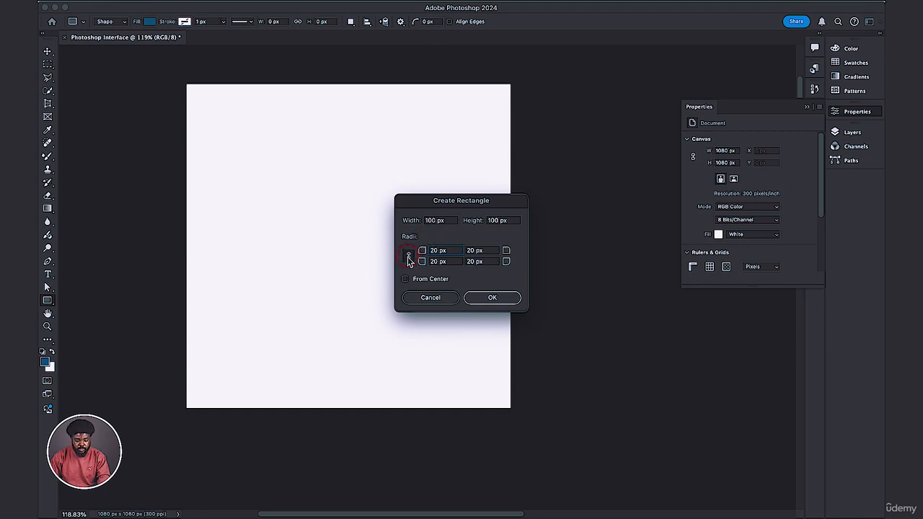
click(407, 258)
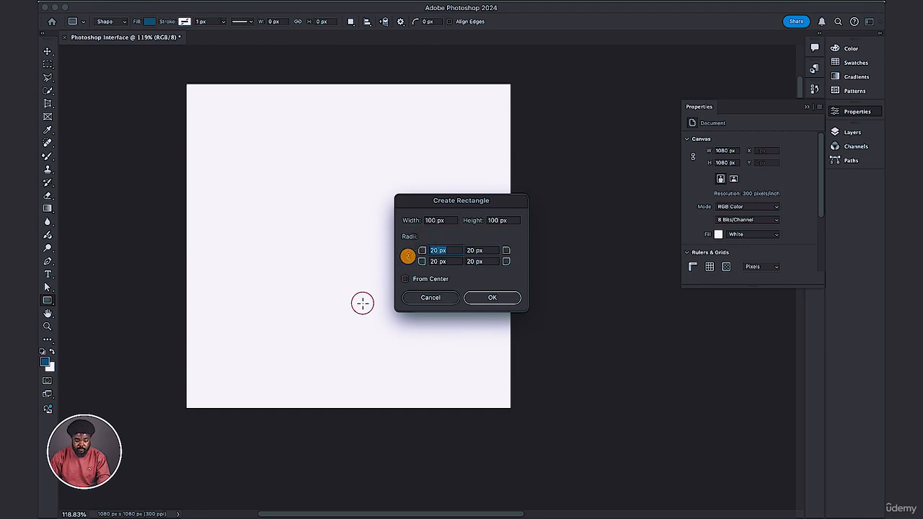
double_click(439, 254)
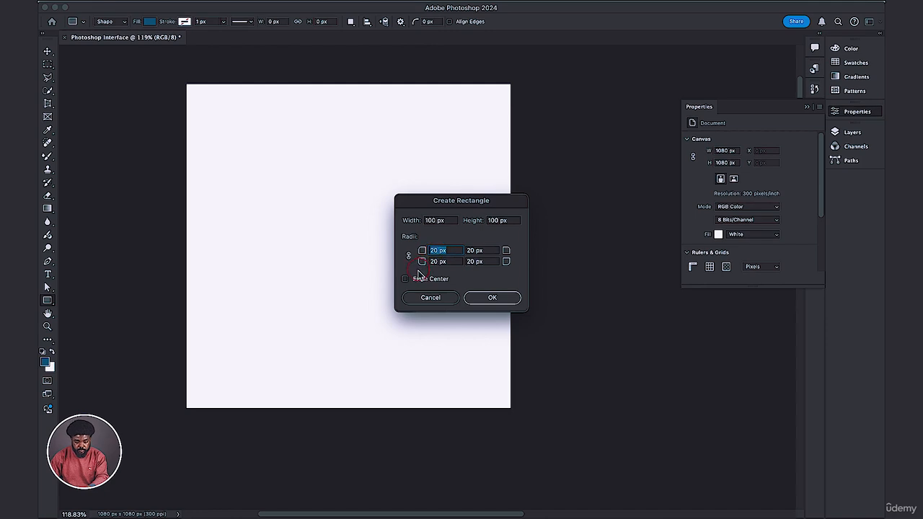
key(BackSpace)
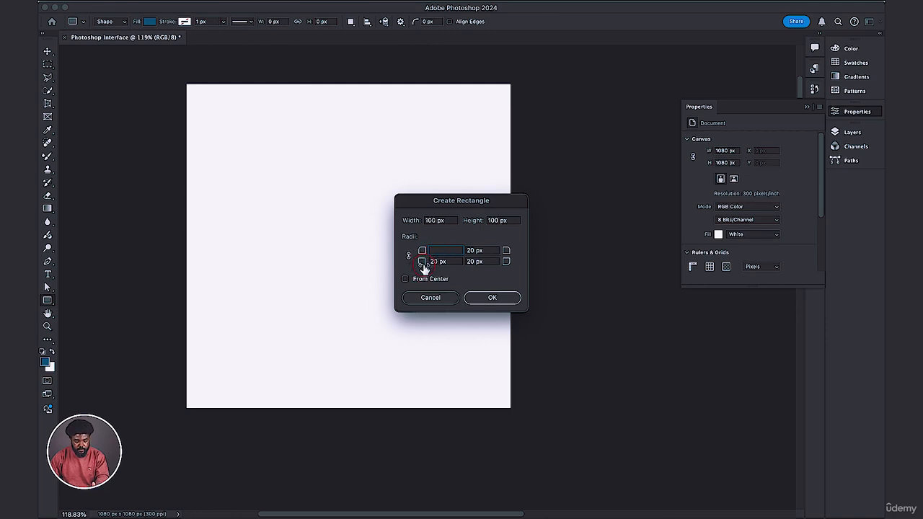
click(475, 264)
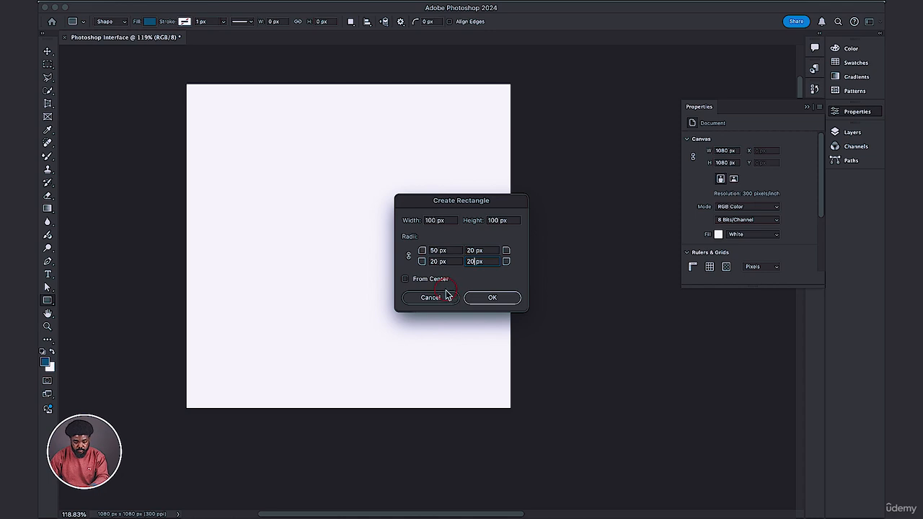
key(BackSpace)
key(BackSpace)
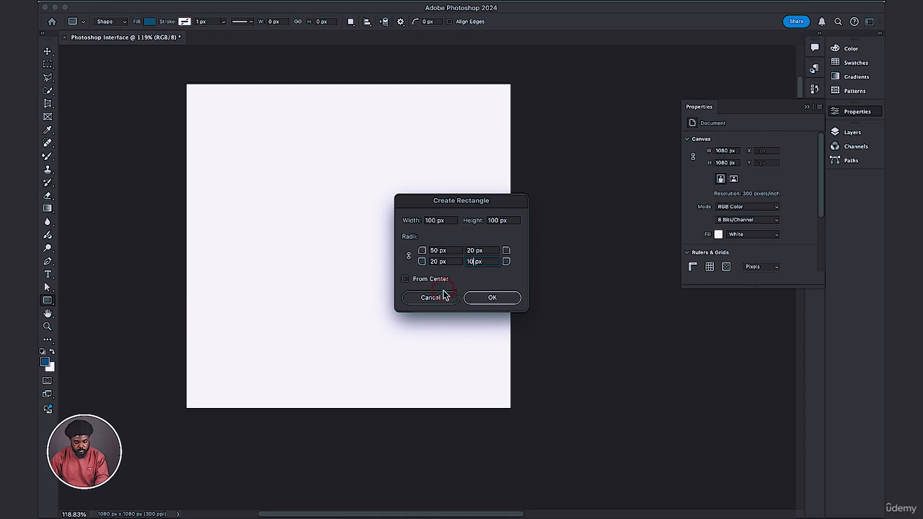
click(409, 257)
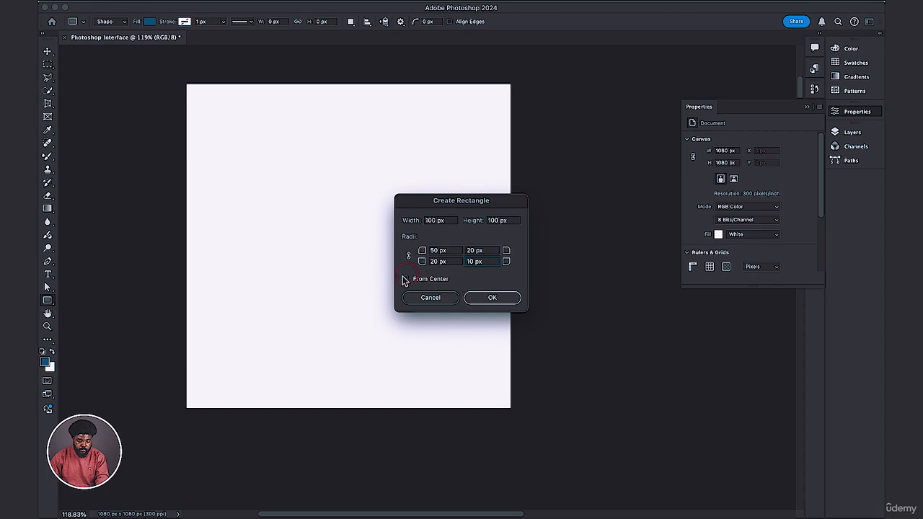
click(481, 299)
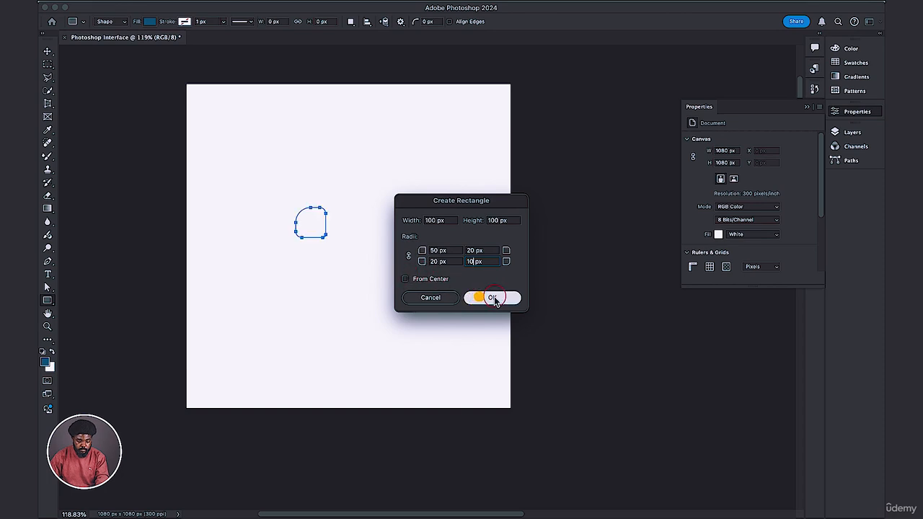
Enlarge the small rounded rectangle to about 303 by 332 px with the Move tool, then delete it.
click(363, 216)
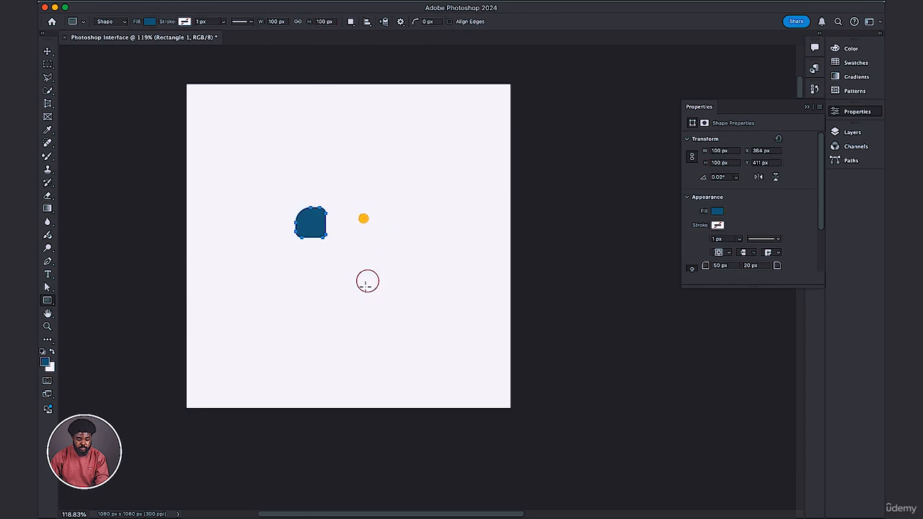
click(424, 299)
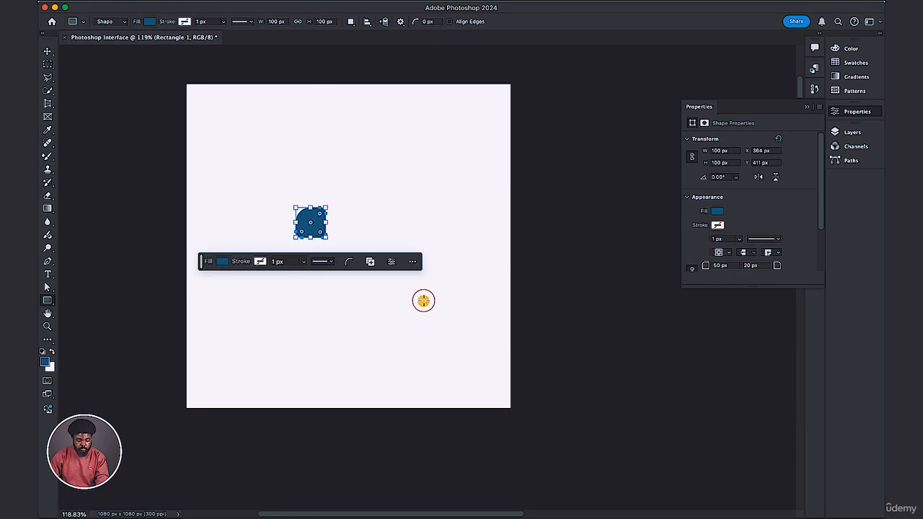
key(v)
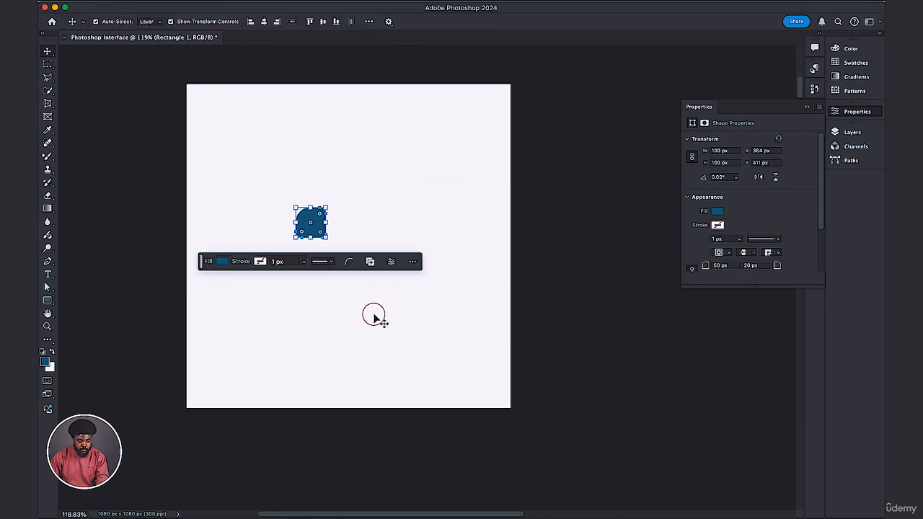
click(374, 317)
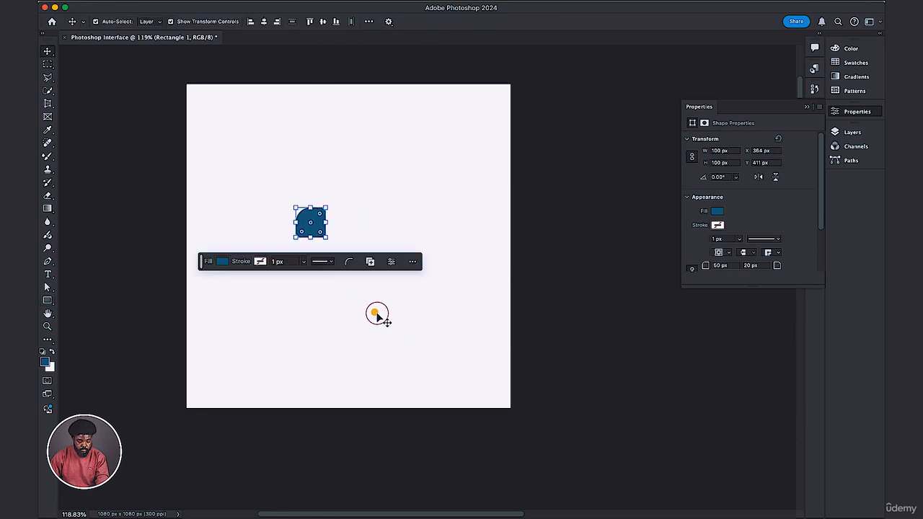
click(313, 229)
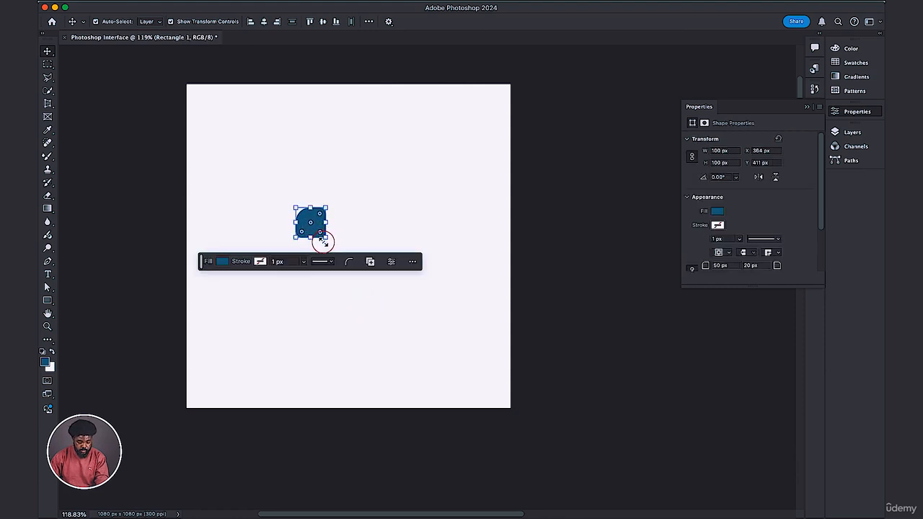
drag(328, 240, 389, 308)
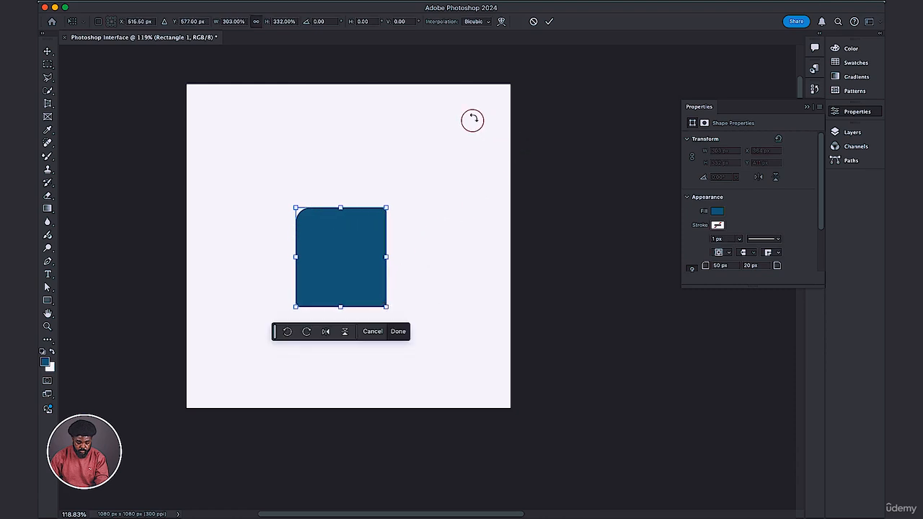
click(550, 22)
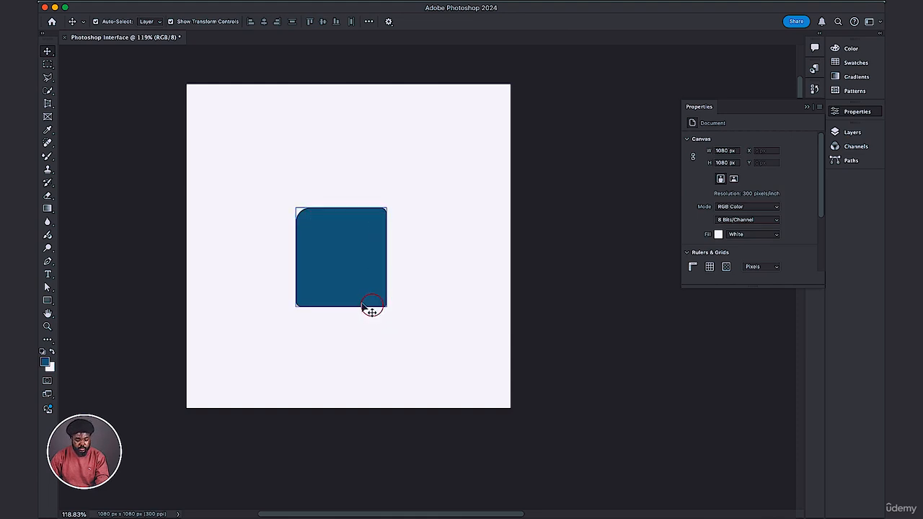
click(323, 251)
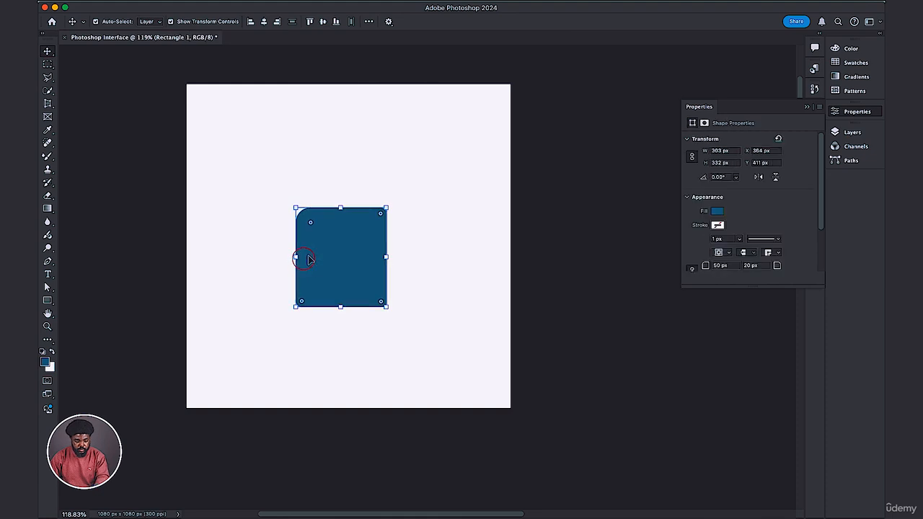
key(Delete)
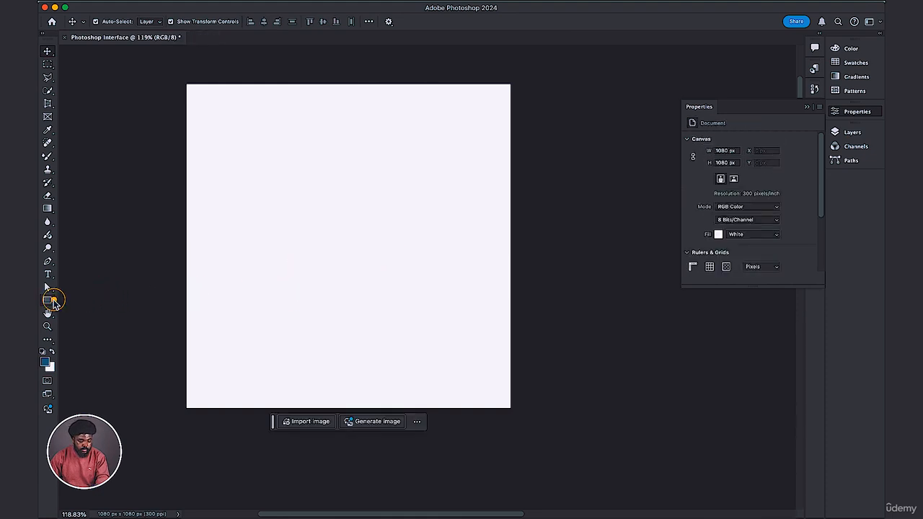
Draw a circle about 260 px in diameter with the Ellipse tool and move it to the canvas's upper-left area.
click(48, 300)
click(83, 308)
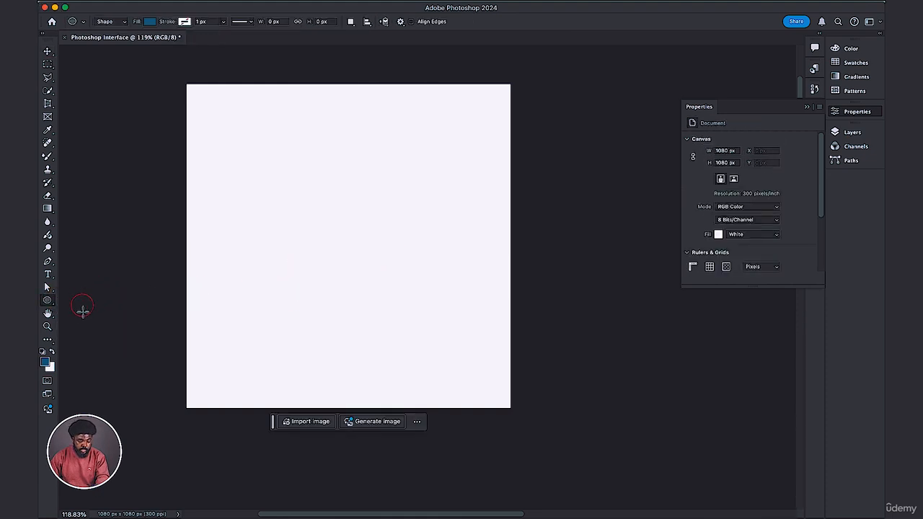
drag(263, 202, 420, 276)
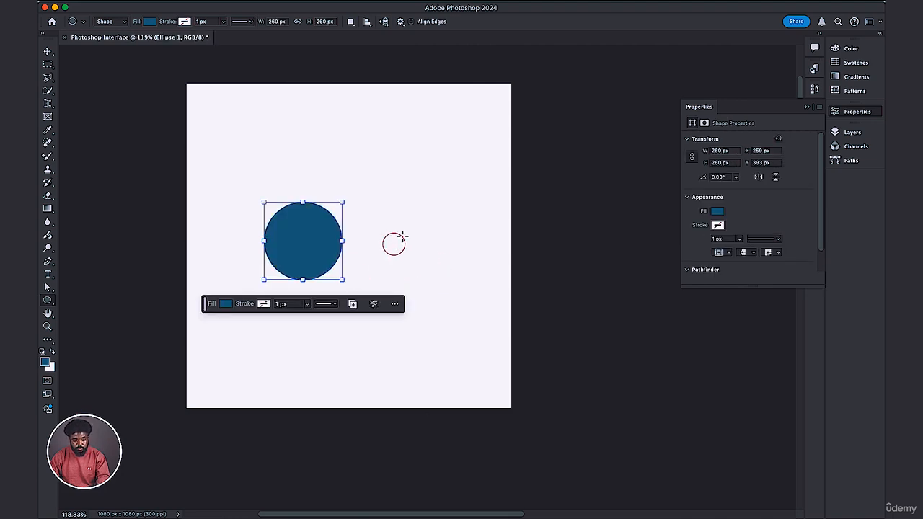
click(47, 54)
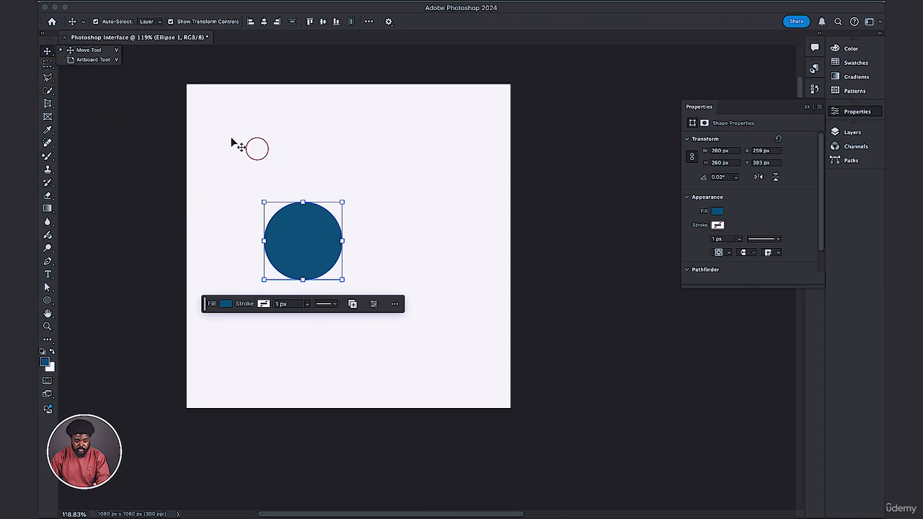
drag(298, 245, 256, 174)
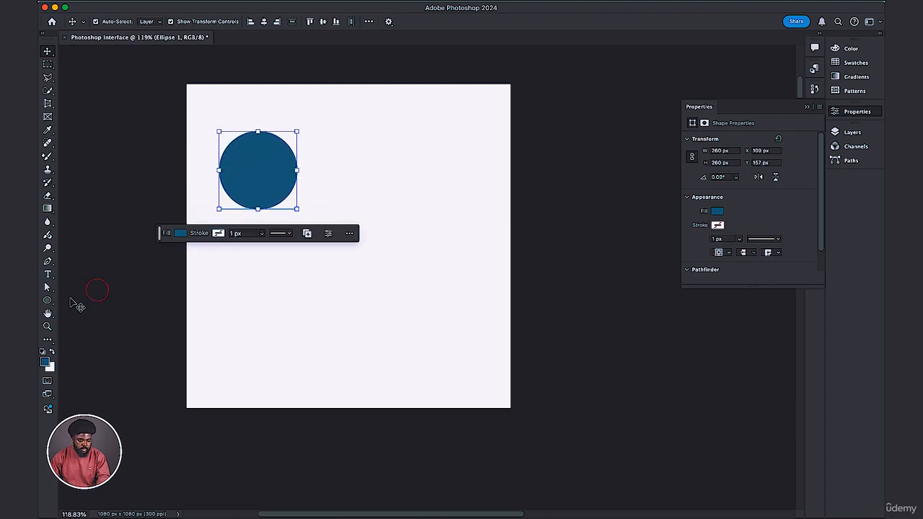
Draw a rectangle about 461 by 178 px below the circle and round all its corners to about 29 px.
click(48, 301)
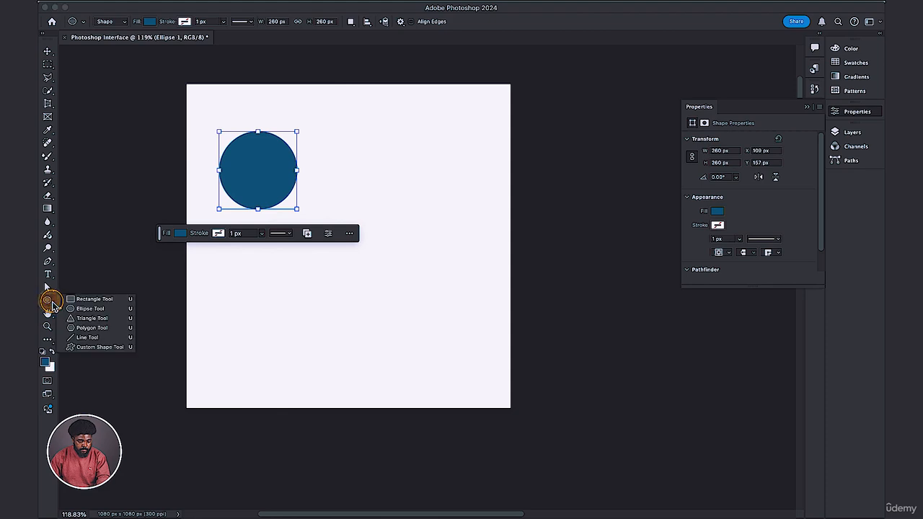
click(85, 299)
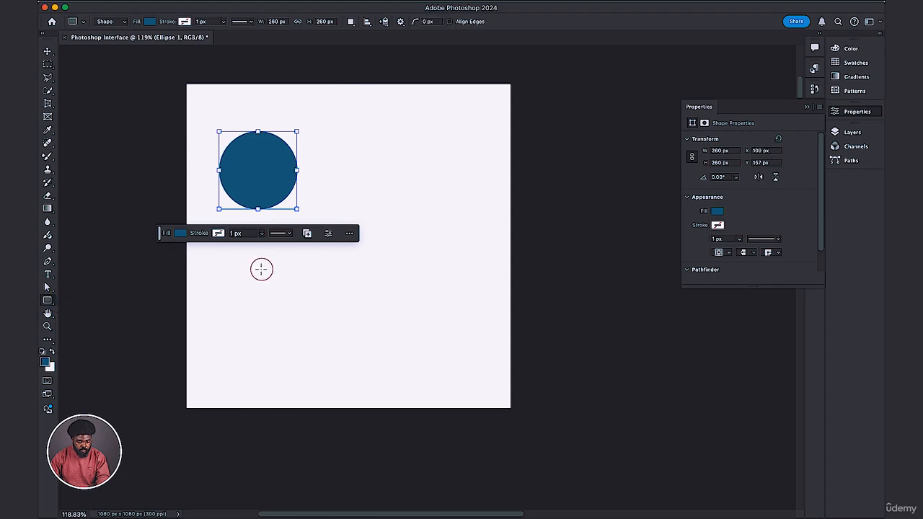
drag(261, 269, 398, 321)
key(shift)
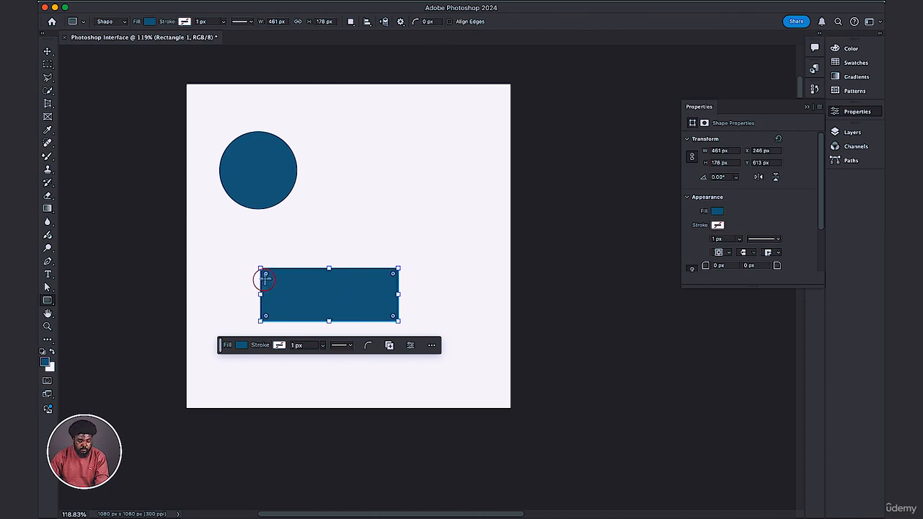
mouse_move(266, 275)
mouse_down()
mouse_move(289, 283)
mouse_move(265, 274)
mouse_up()
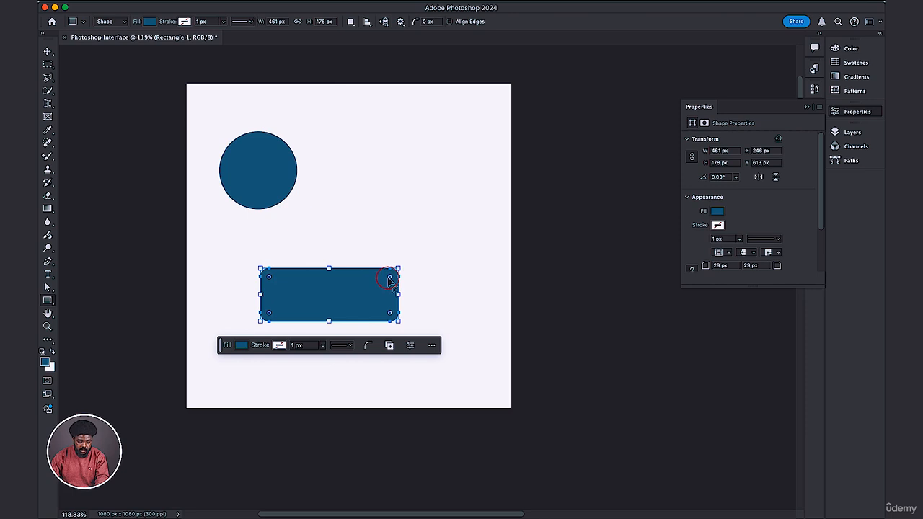
Reset all the rectangle's corners to 0 px, then round only its top-left corner to 178 px.
mouse_move(391, 276)
mouse_down()
mouse_move(431, 252)
mouse_move(402, 261)
mouse_up()
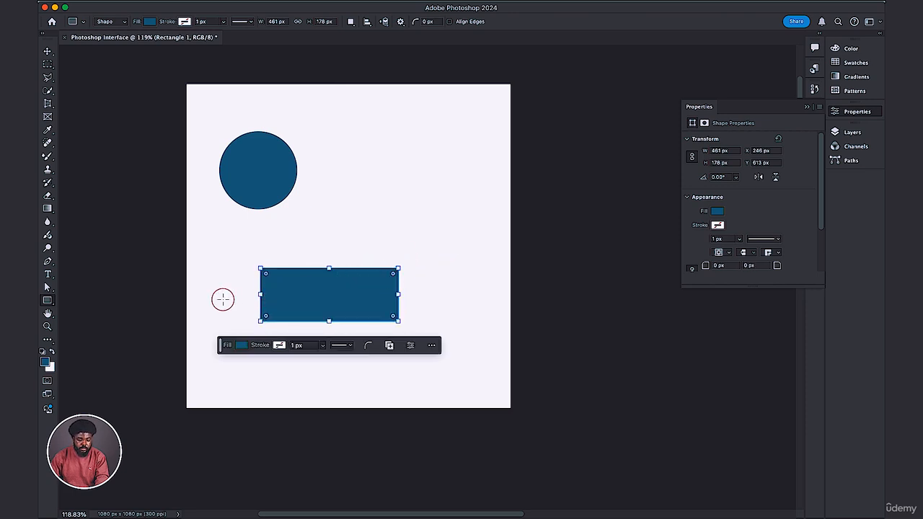
click(265, 275)
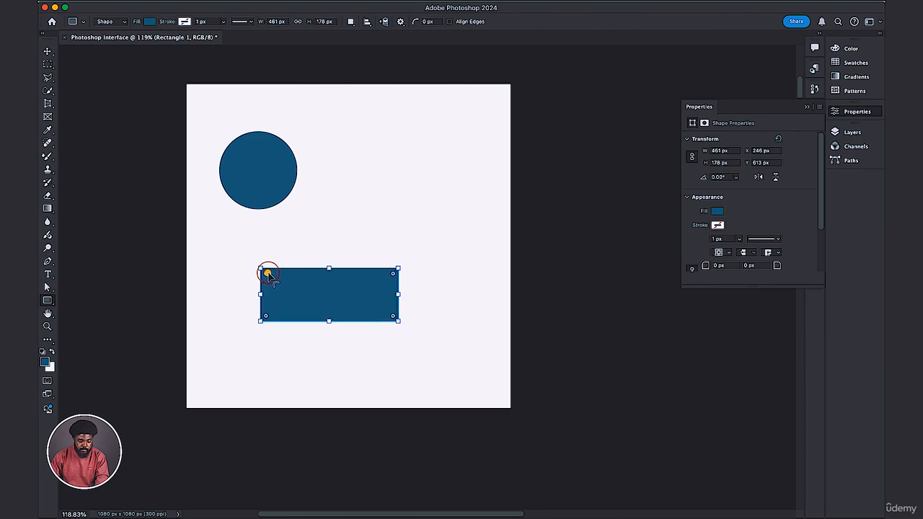
click(266, 275)
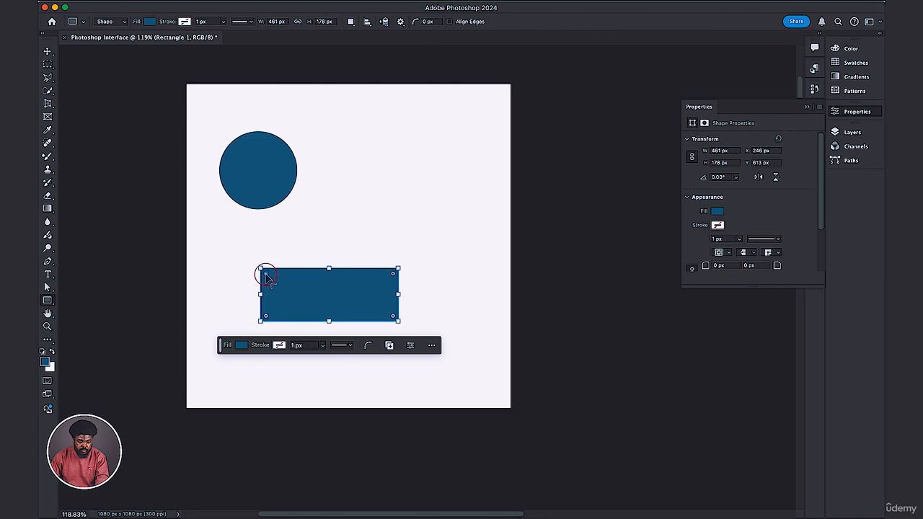
drag(266, 275, 294, 301)
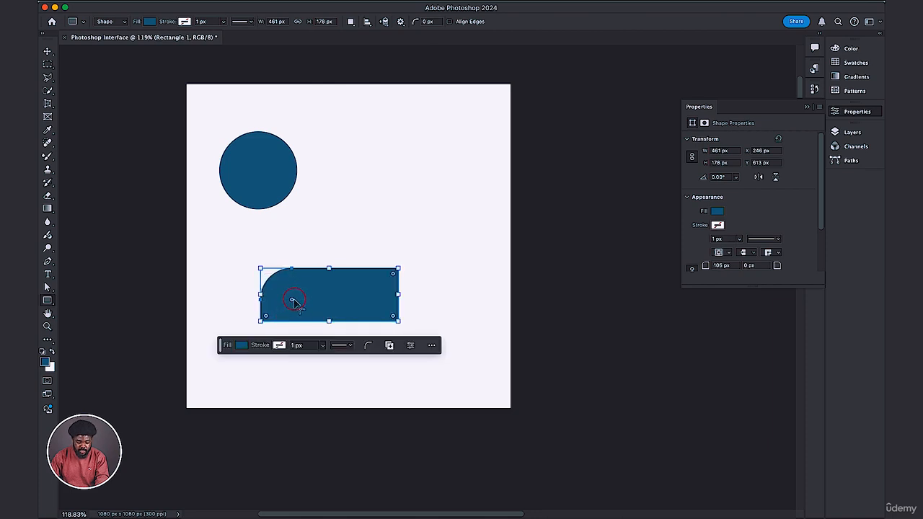
click(292, 300)
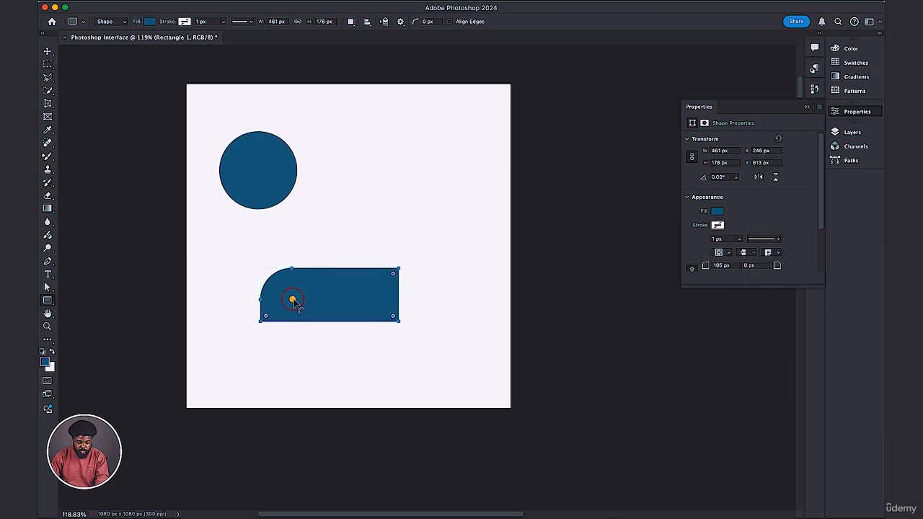
click(292, 300)
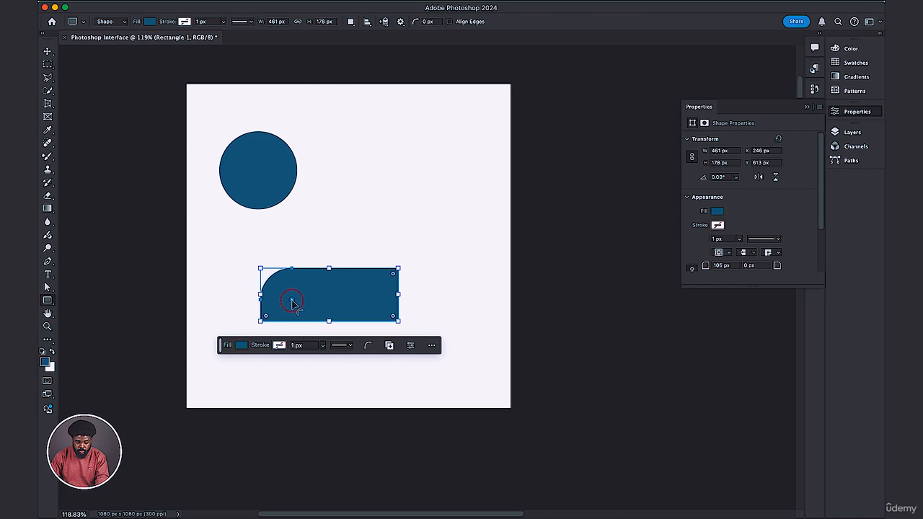
drag(292, 301, 357, 319)
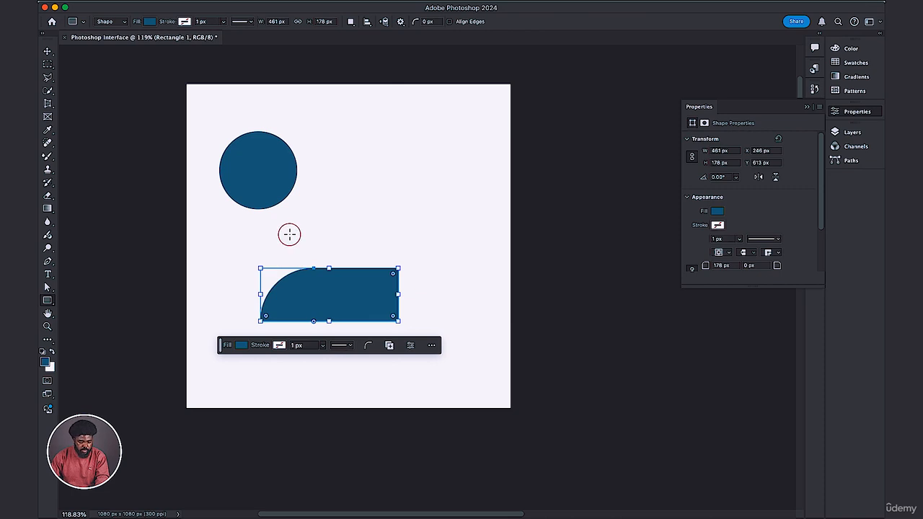
Move the rectangle beside the circle with the Move tool, to about X 450 px and Y 198 px.
click(45, 52)
click(313, 306)
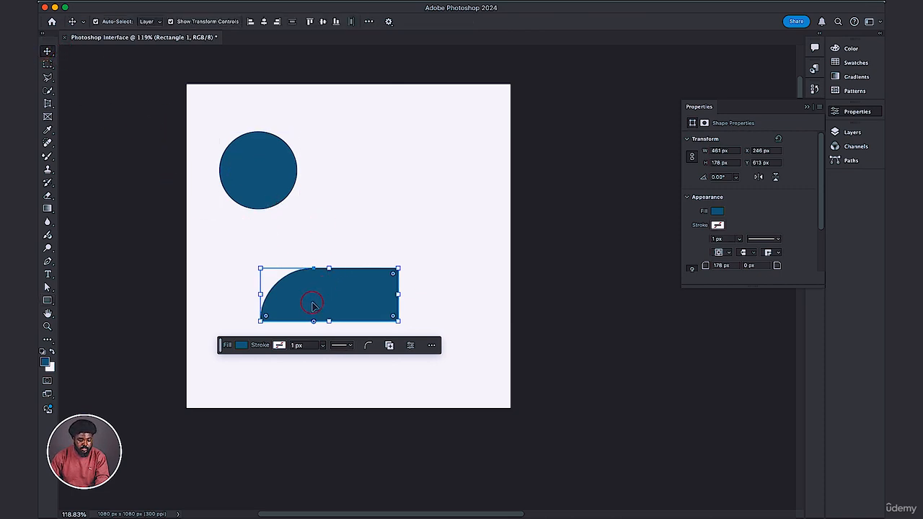
drag(313, 306, 363, 186)
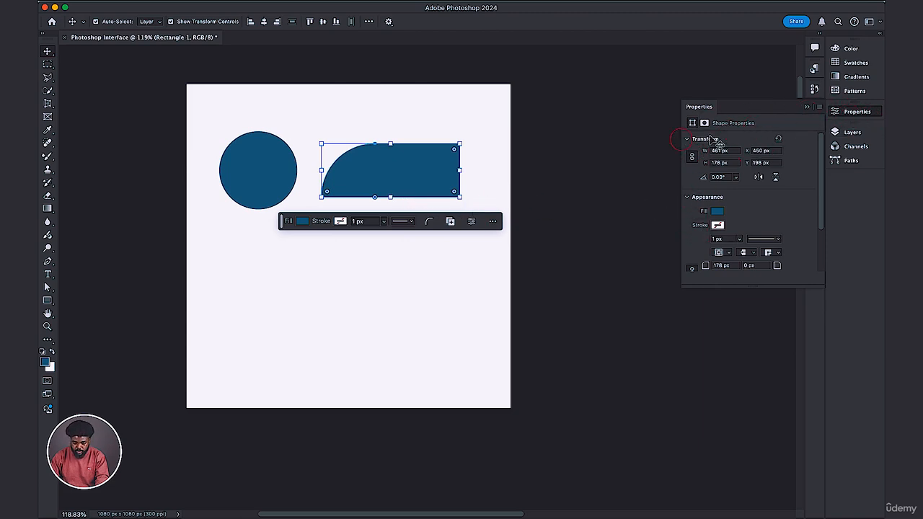
click(766, 240)
click(761, 151)
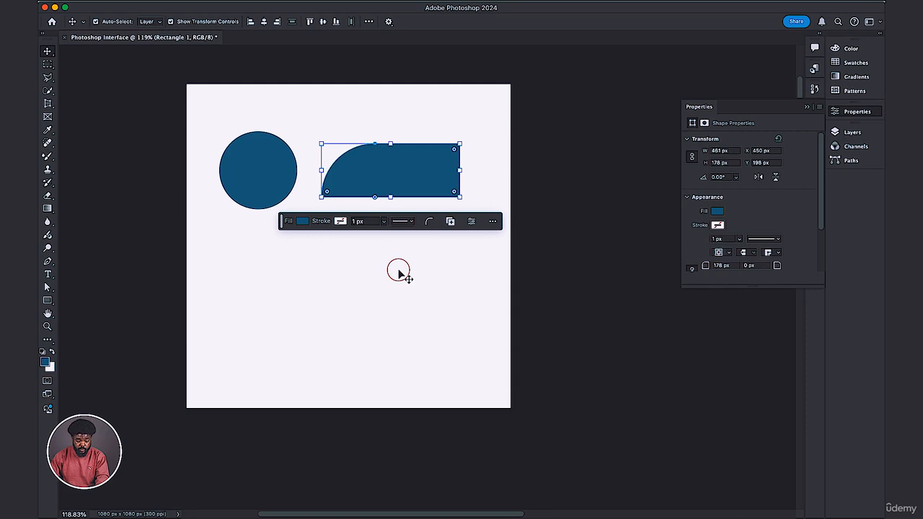
Fill the rectangle with the recently used green.
click(303, 223)
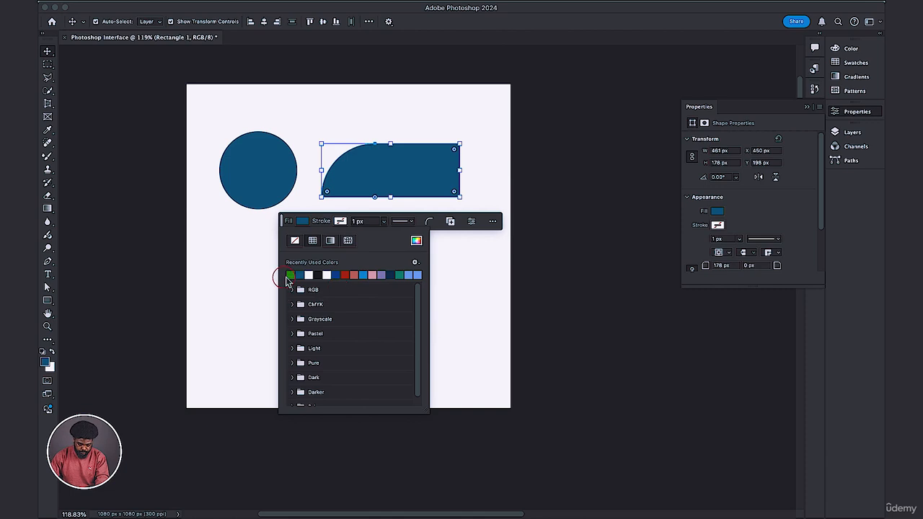
click(291, 274)
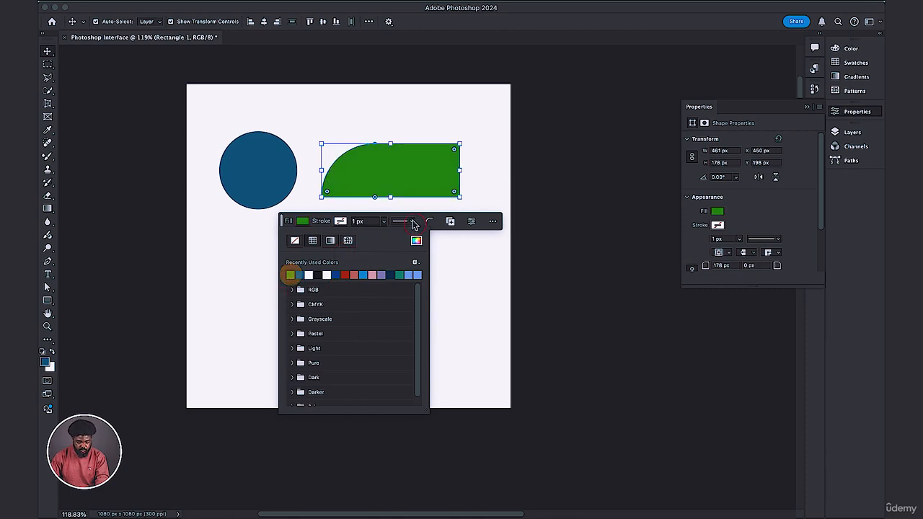
click(449, 258)
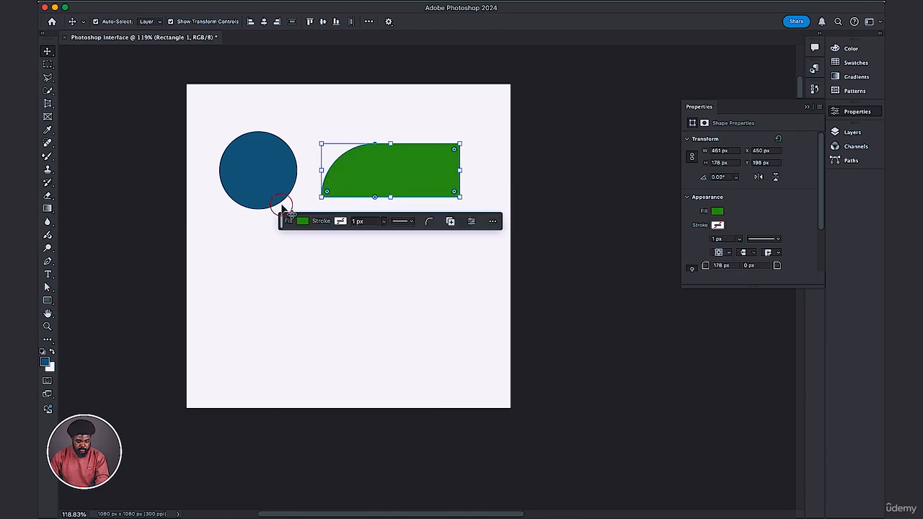
Select the circle and fill it with the recently used dark red.
click(260, 182)
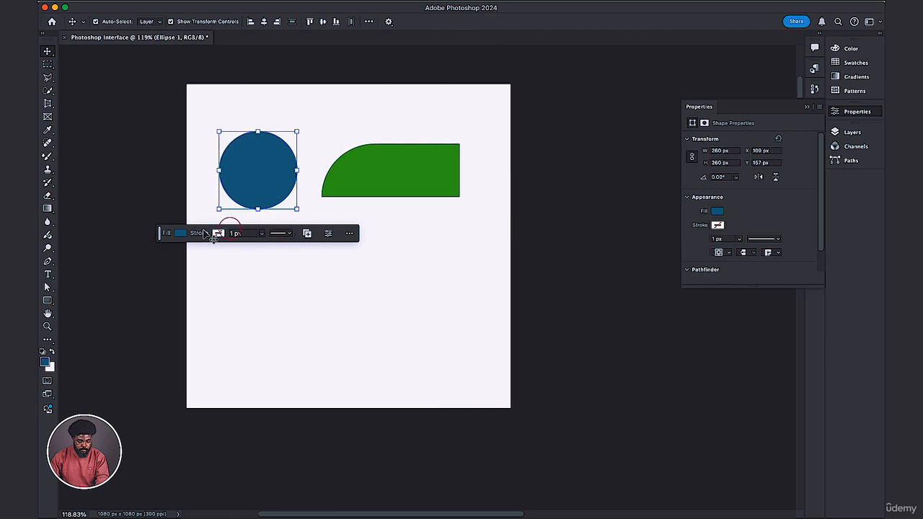
click(180, 235)
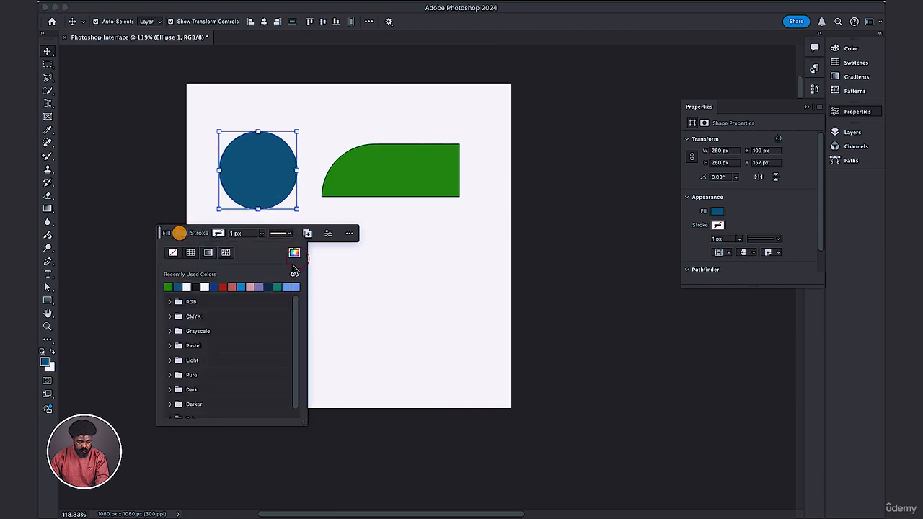
click(225, 287)
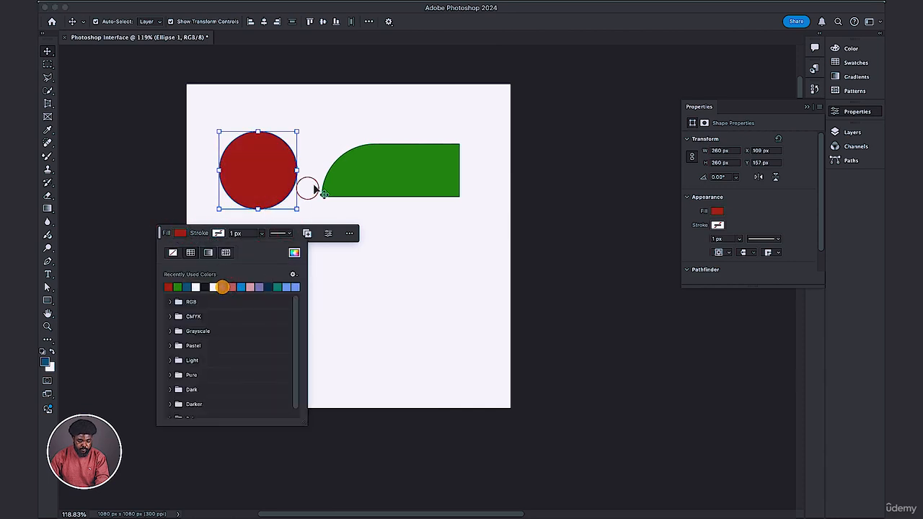
click(336, 149)
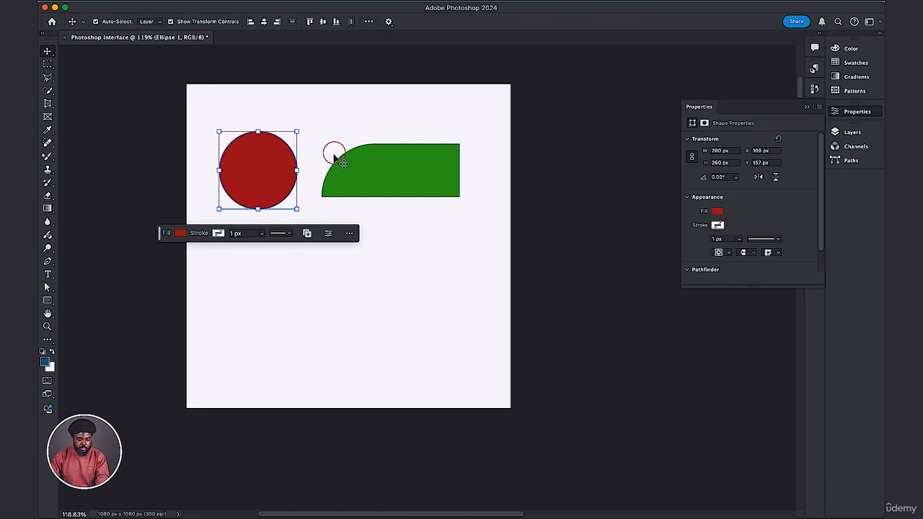
Give the circle a dark blue stroke, try a width of about 97 px, and set it to 10 px instead.
click(219, 233)
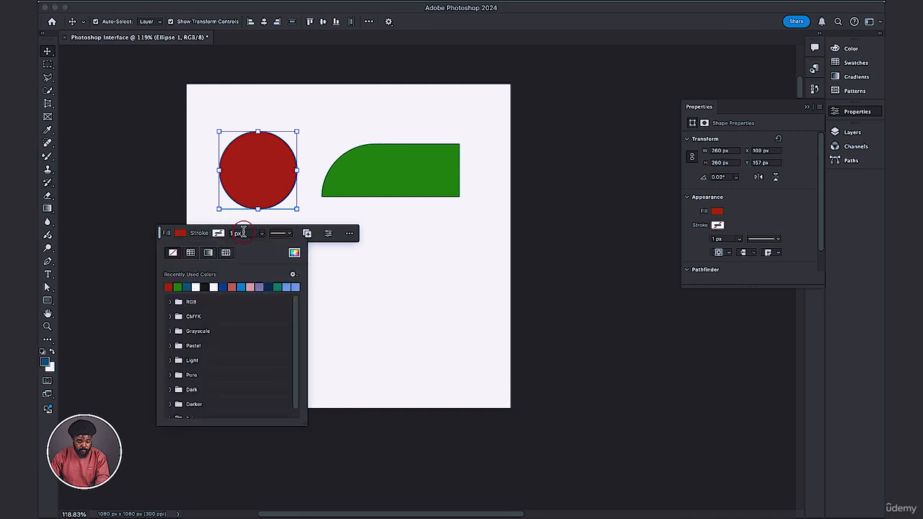
click(276, 287)
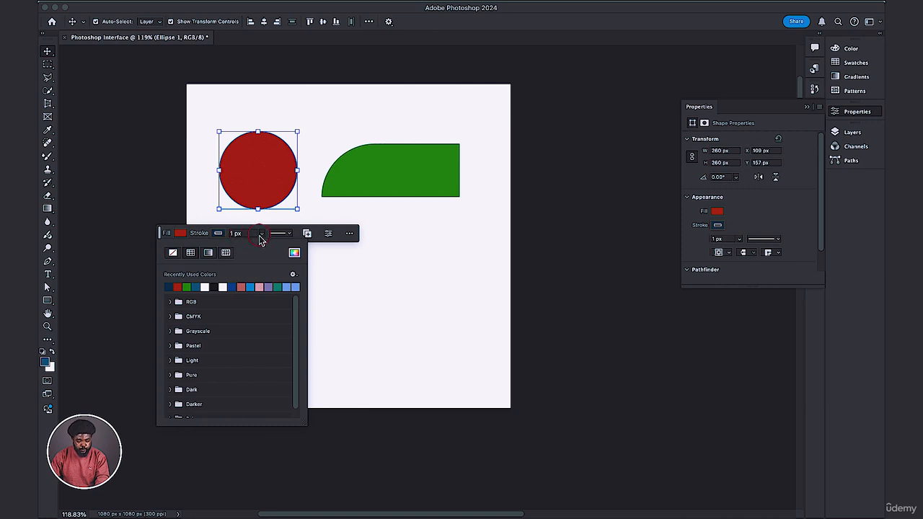
click(263, 234)
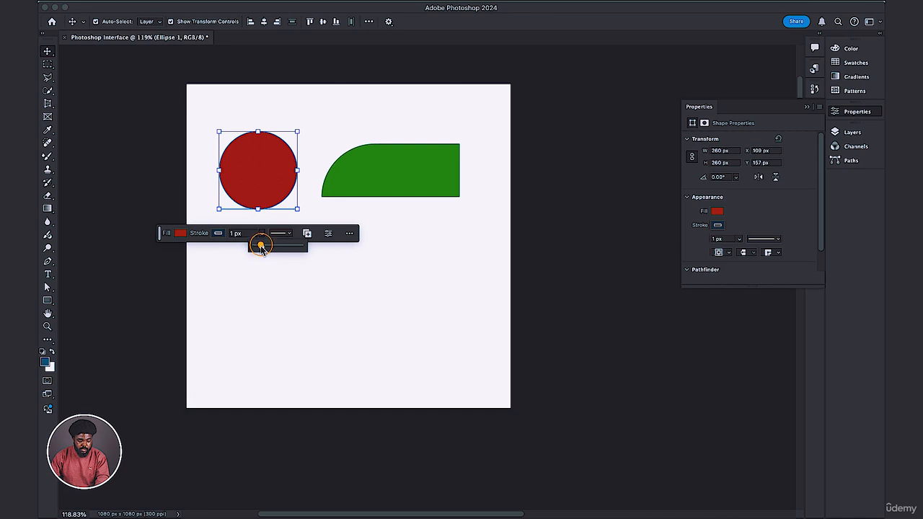
mouse_move(261, 247)
mouse_down()
mouse_move(288, 249)
mouse_move(280, 249)
mouse_up()
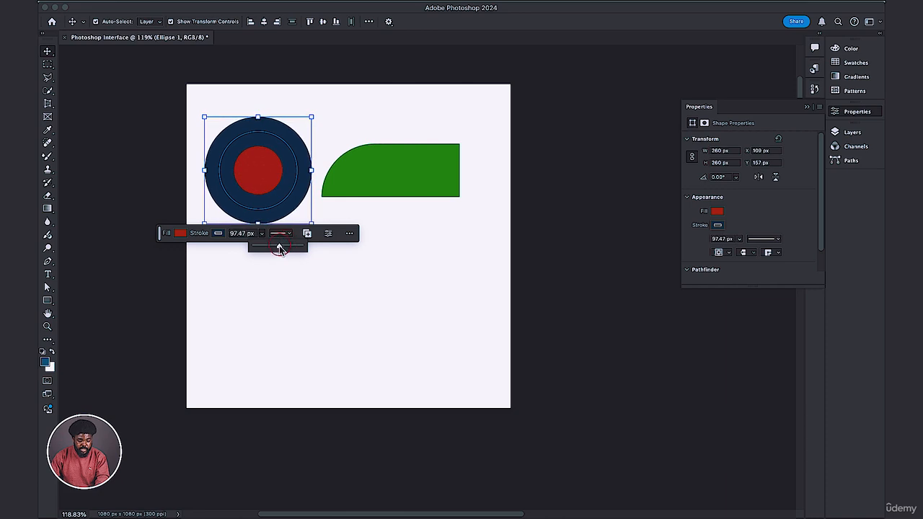
key(super+z)
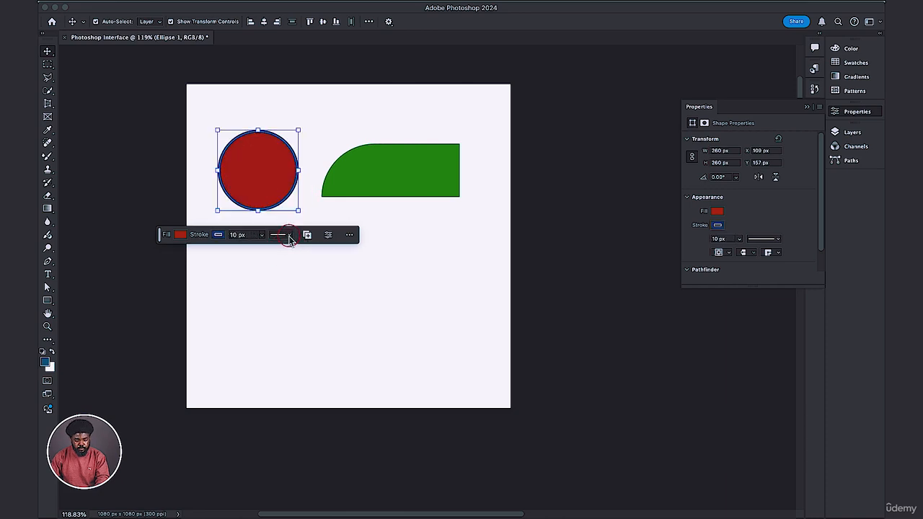
Try the dashed and dotted line styles on the circle's stroke, then return it to a solid line.
click(289, 236)
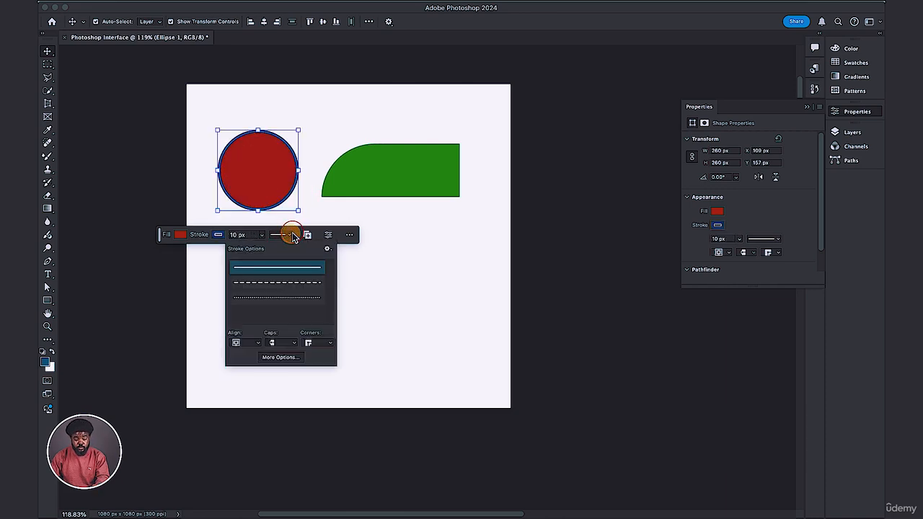
click(271, 270)
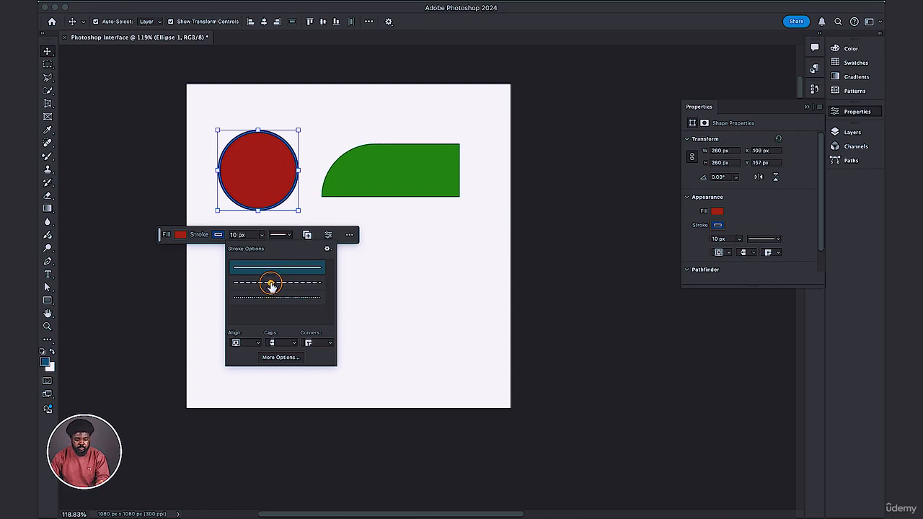
click(271, 283)
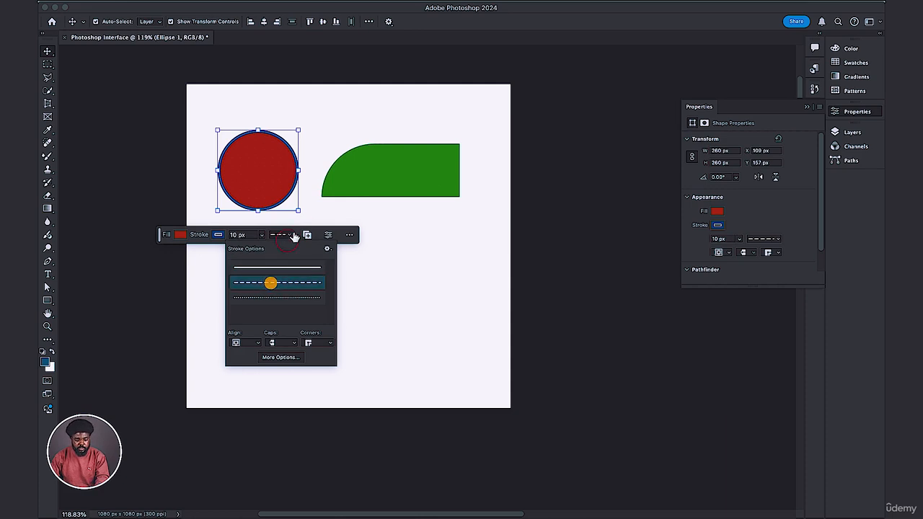
click(256, 300)
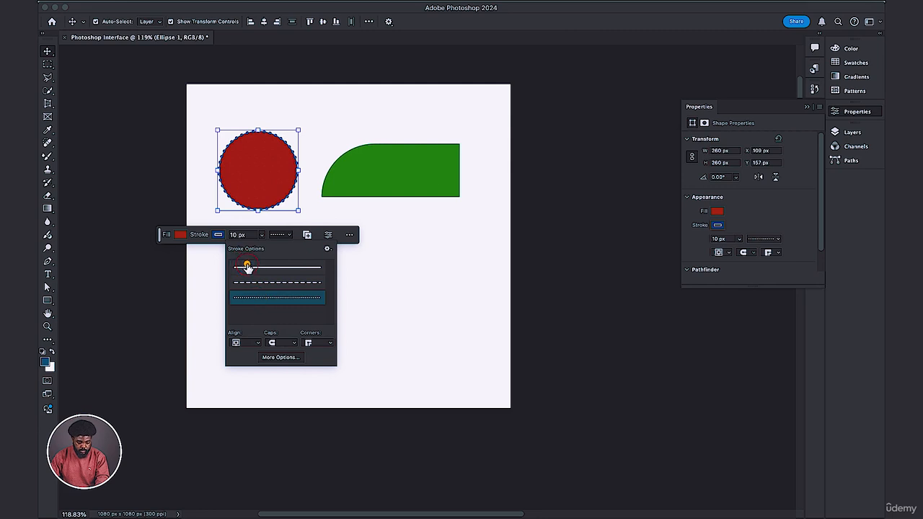
click(247, 267)
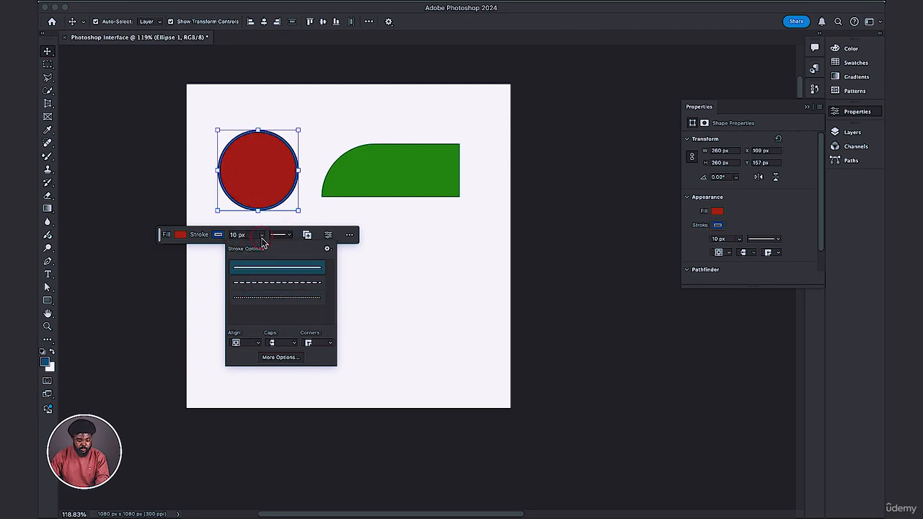
Remove the stroke from the circle by setting its color to none.
click(261, 237)
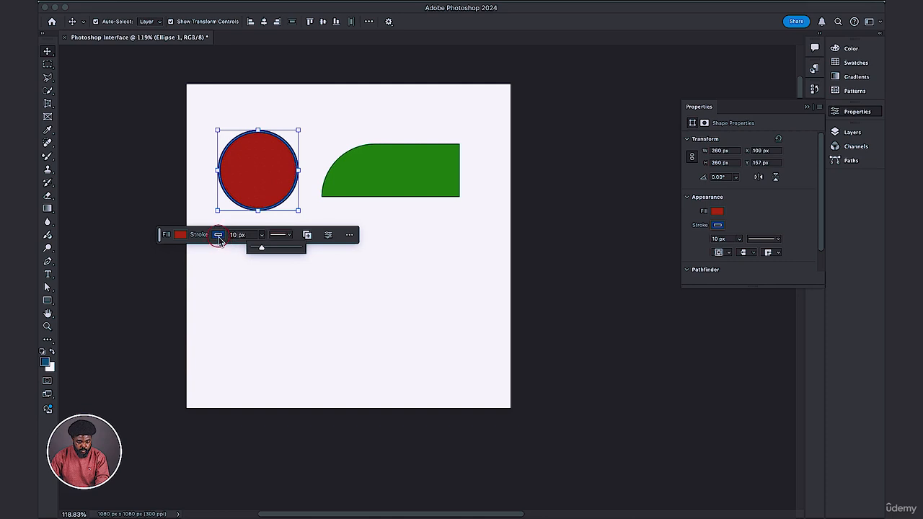
click(218, 237)
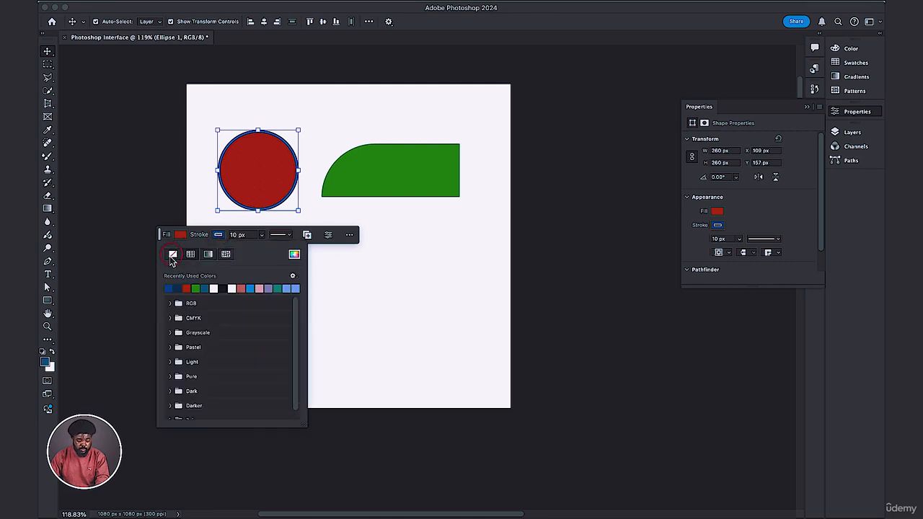
click(173, 255)
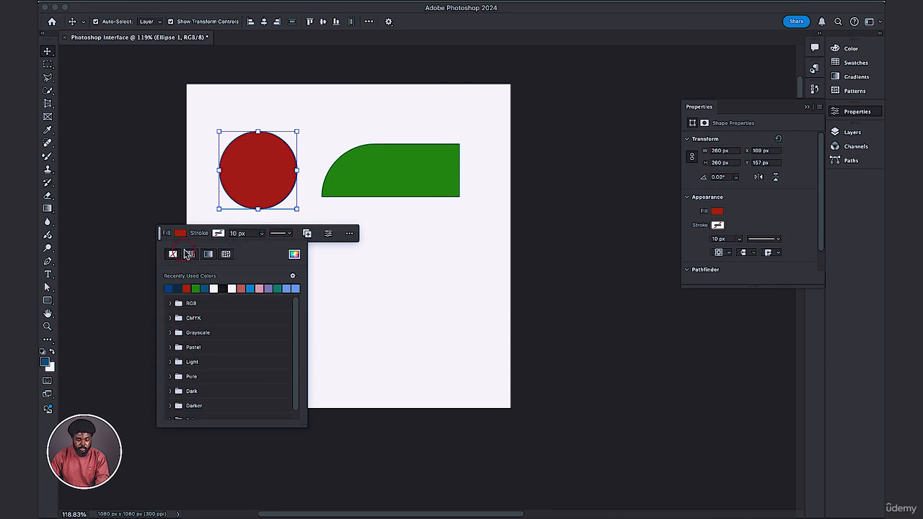
Change the circle's fill to the recently used muted light red.
click(183, 235)
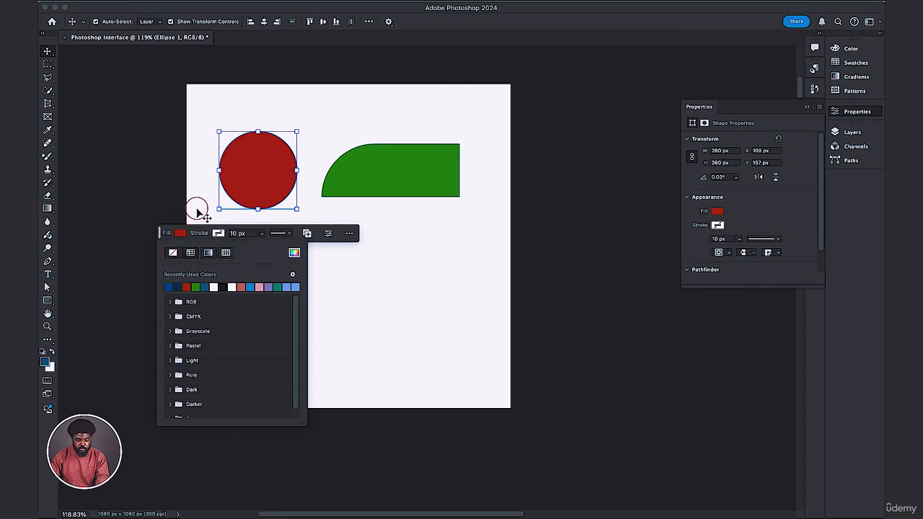
click(242, 286)
click(397, 227)
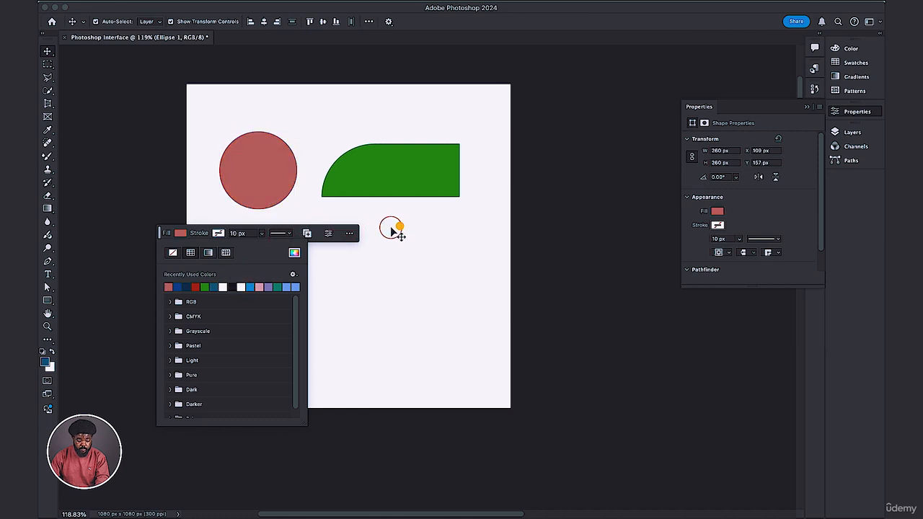
click(382, 241)
Check the green rectangle's fill and stroke options, then select the circle again.
click(376, 183)
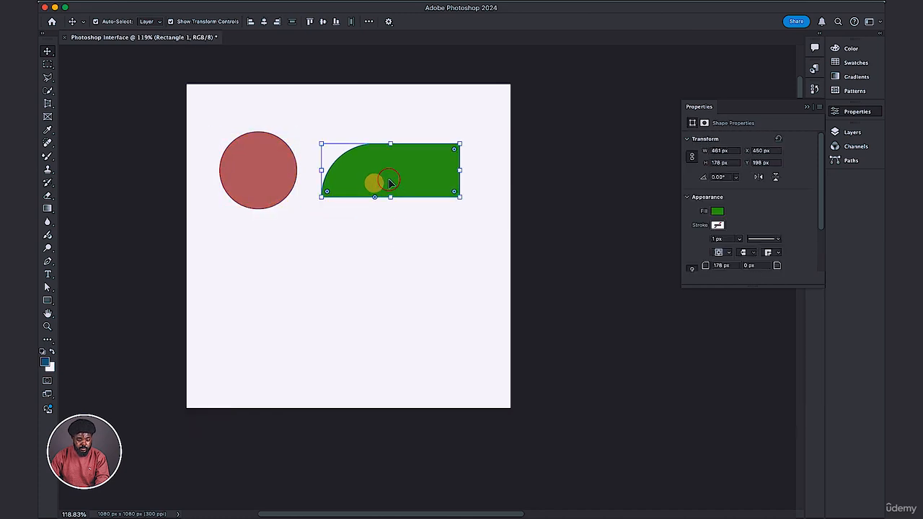
click(304, 224)
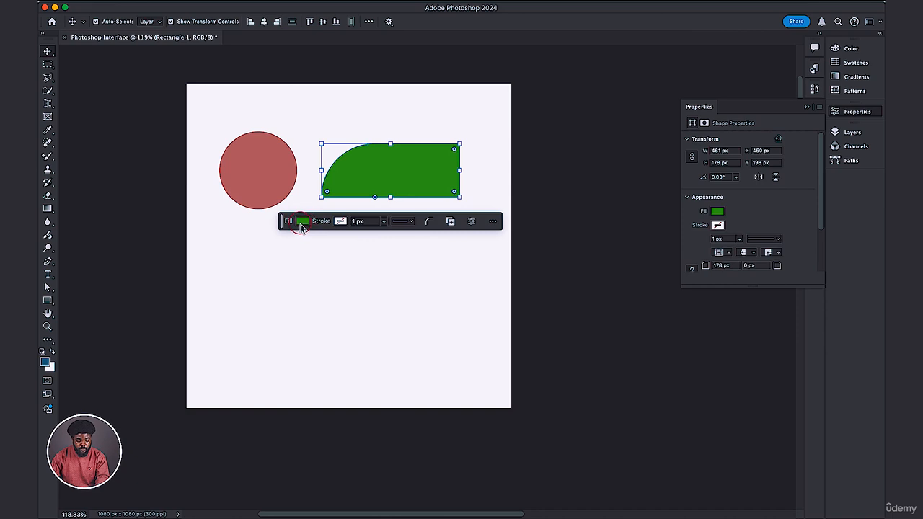
click(358, 221)
click(256, 182)
click(256, 181)
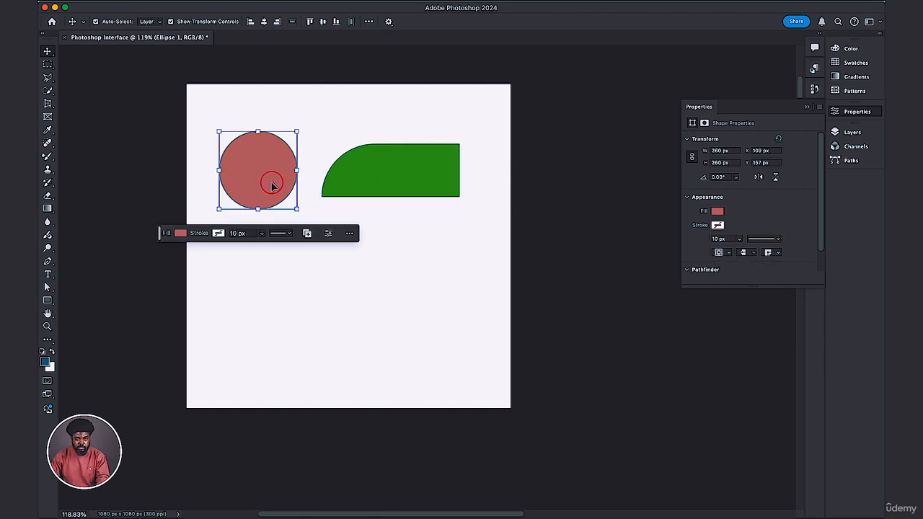
Set the green rectangle's bottom-right corner radius to 100 px.
click(380, 178)
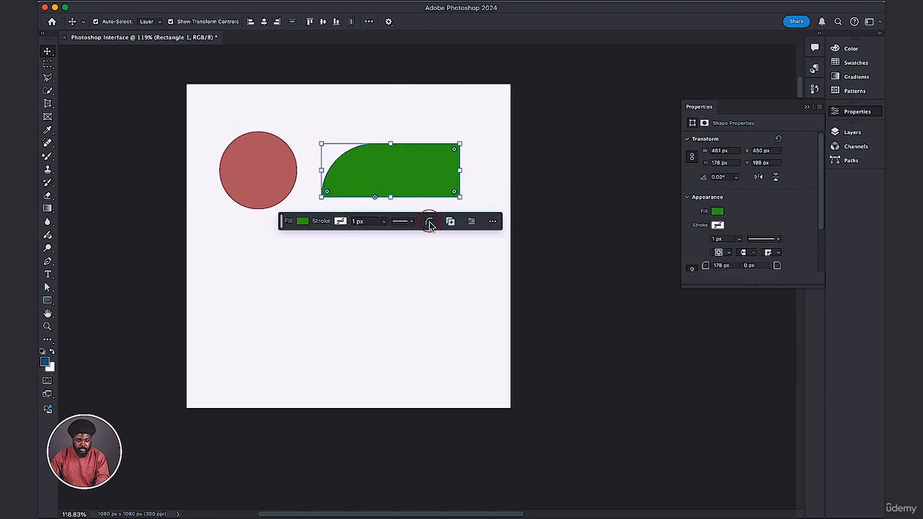
click(429, 224)
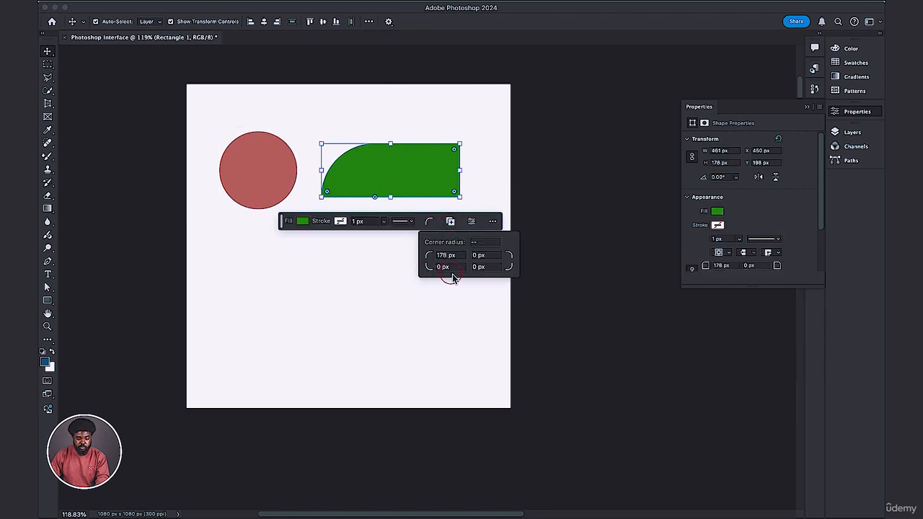
click(445, 256)
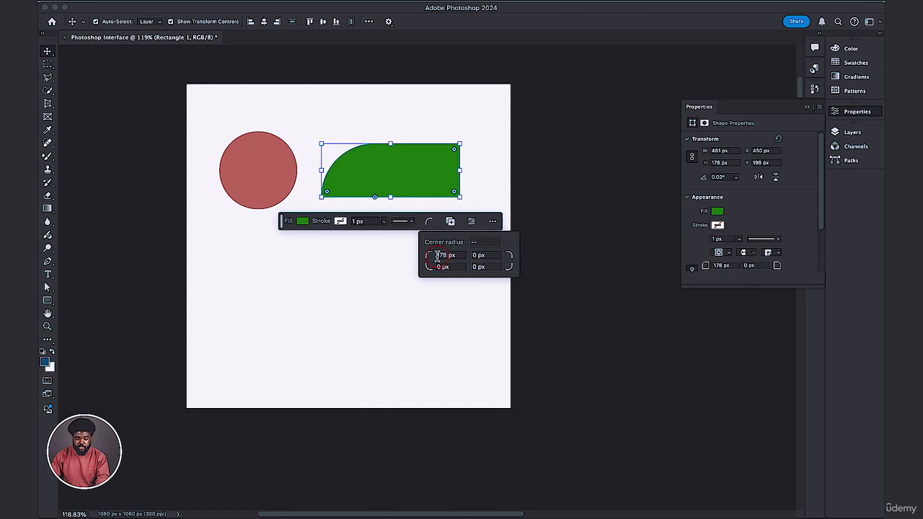
click(477, 267)
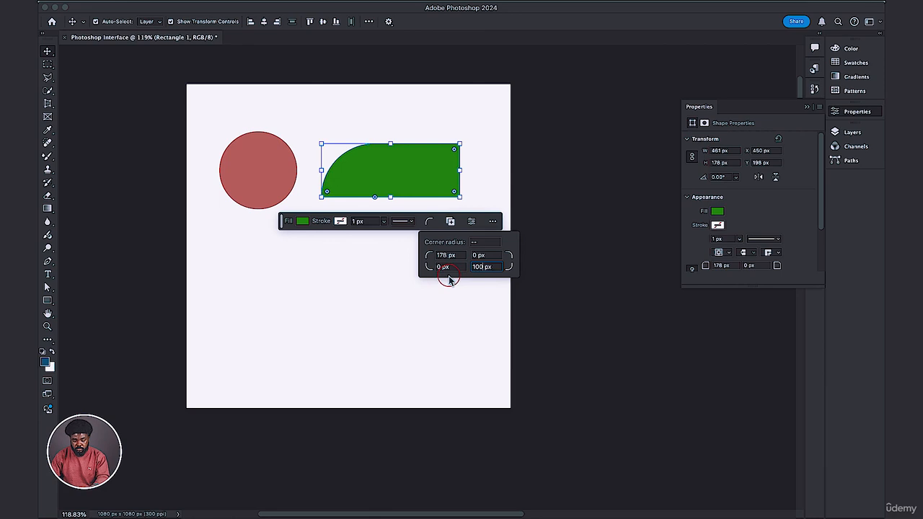
click(449, 280)
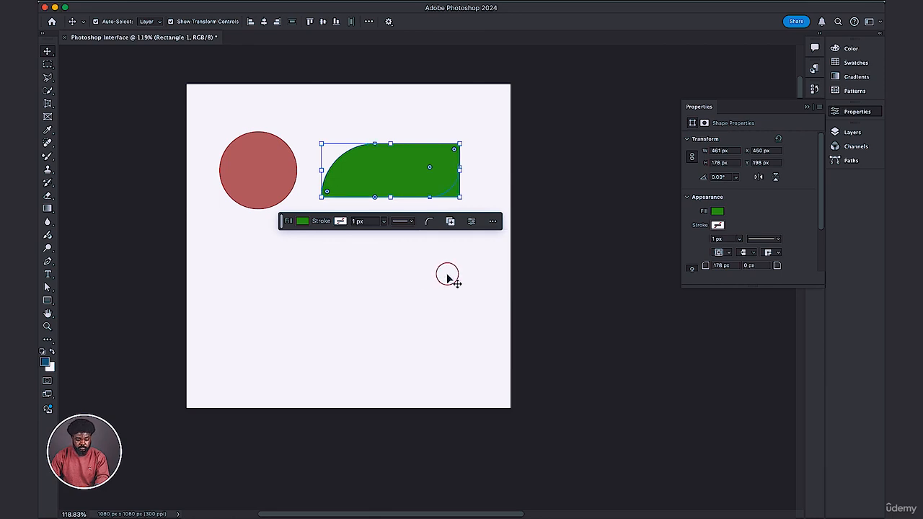
Reshape the green rectangle's rounded corners on the canvas, reducing the top-left radius to about 122 px and enlarging the bottom-right one.
click(430, 169)
click(430, 170)
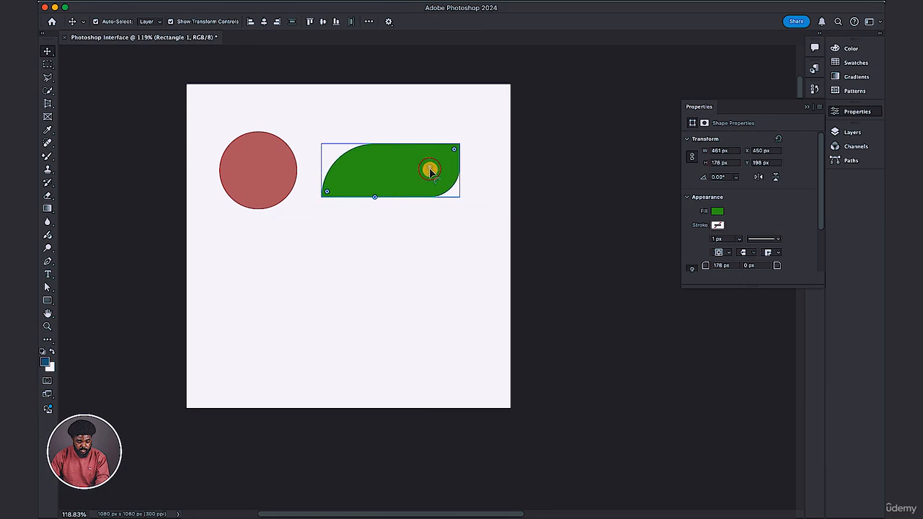
drag(430, 170, 382, 137)
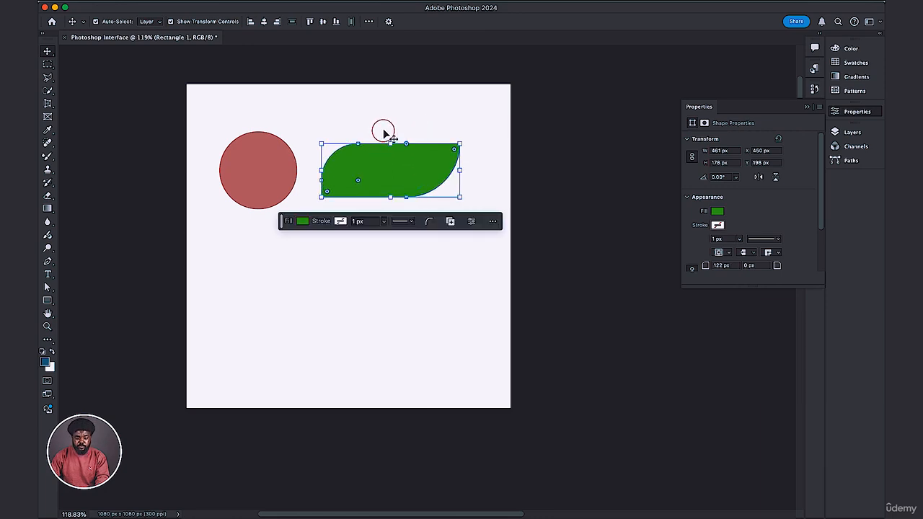
Reposition the circle and the green shape slightly closer together near the canvas's upper part, with both selected.
click(337, 272)
drag(212, 173, 392, 173)
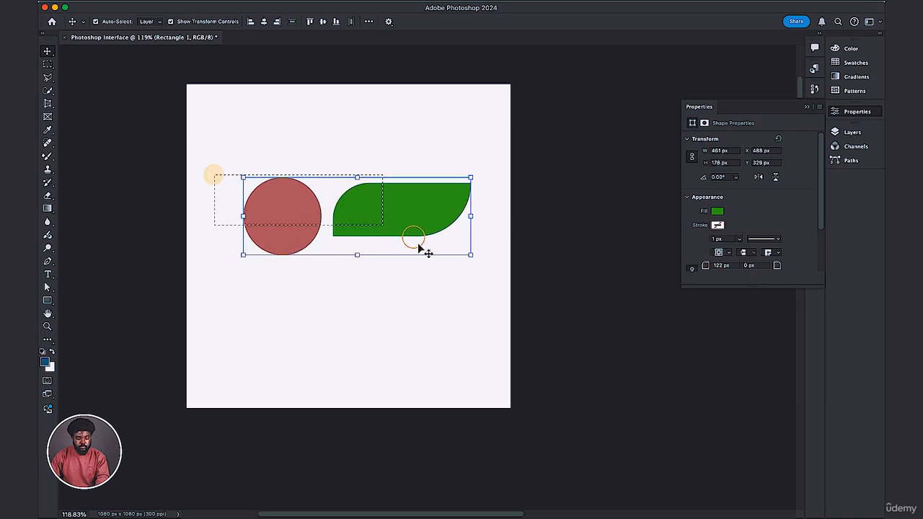
click(392, 214)
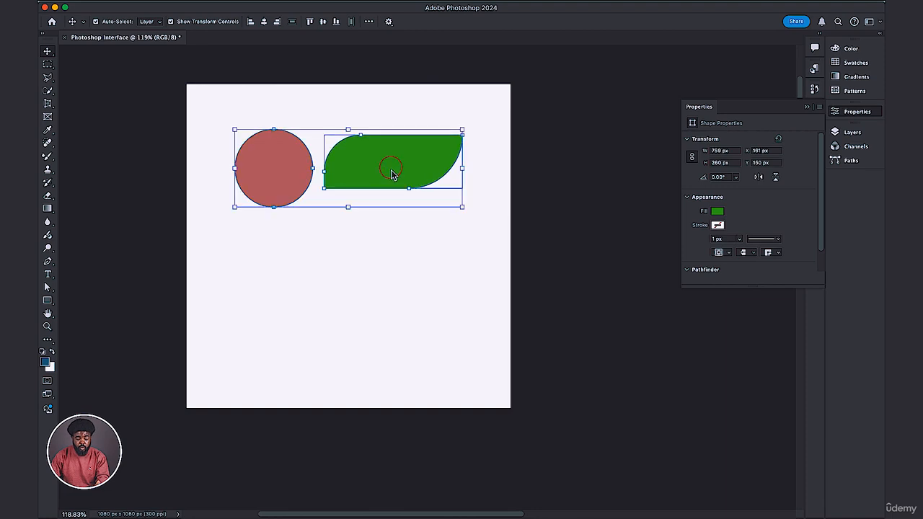
click(47, 301)
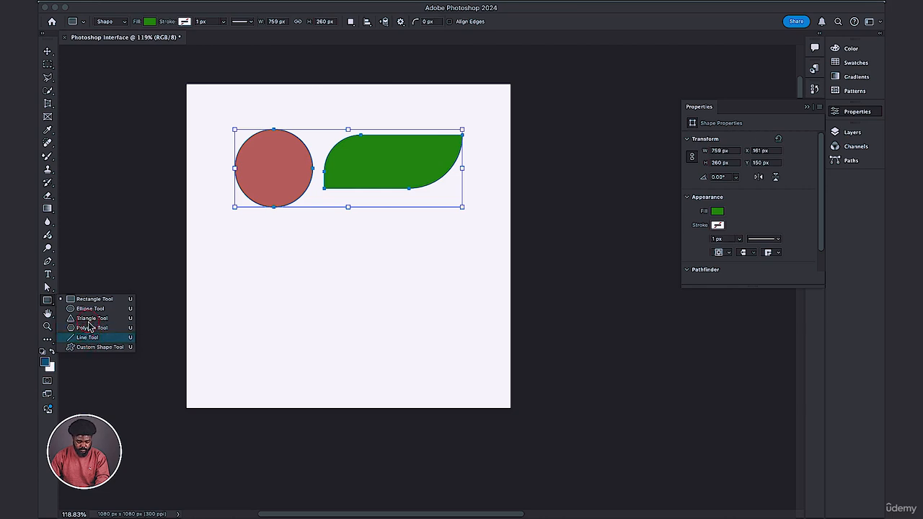
click(90, 319)
drag(300, 285, 301, 282)
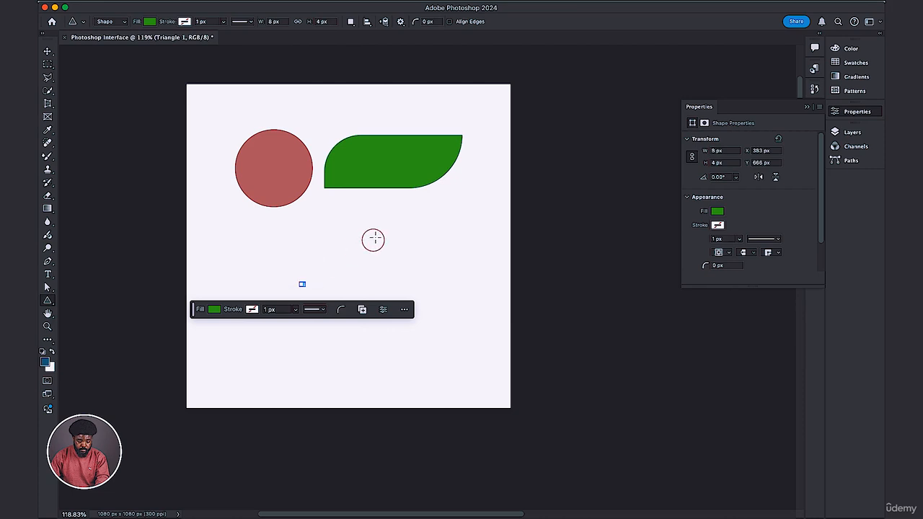
key(super+z)
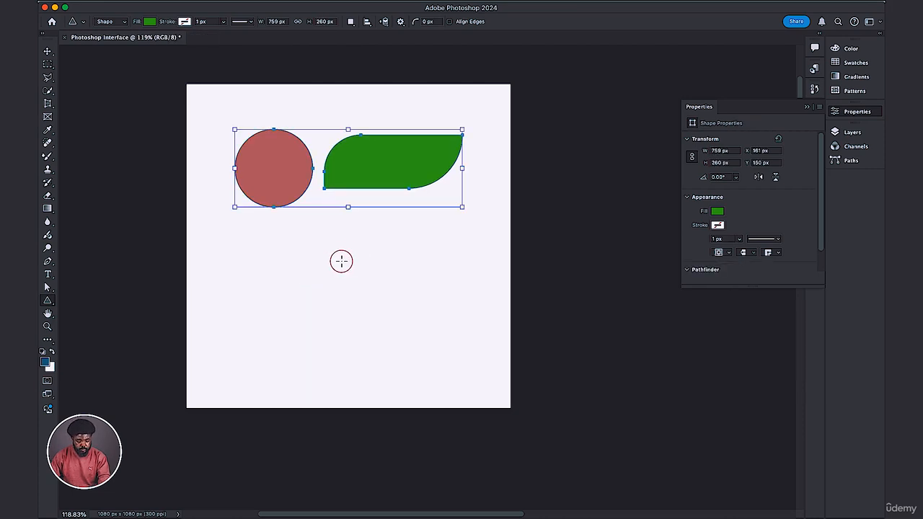
click(343, 262)
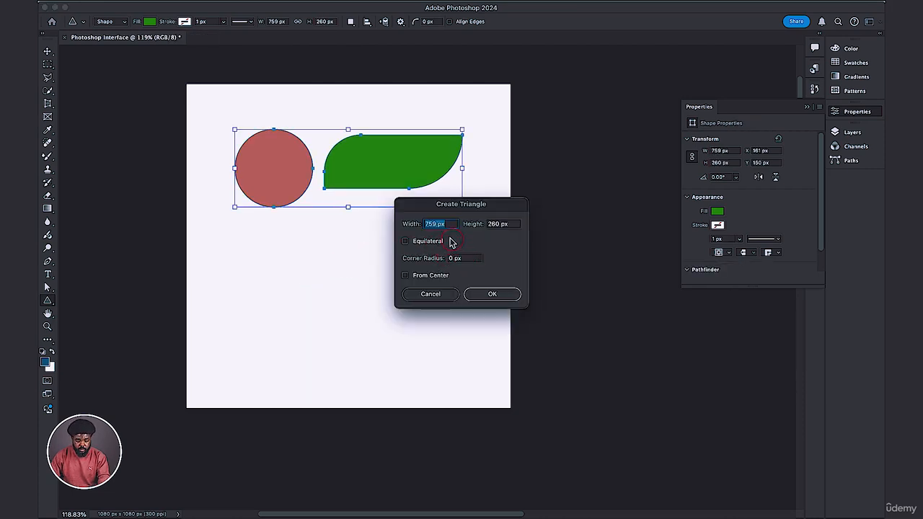
click(495, 224)
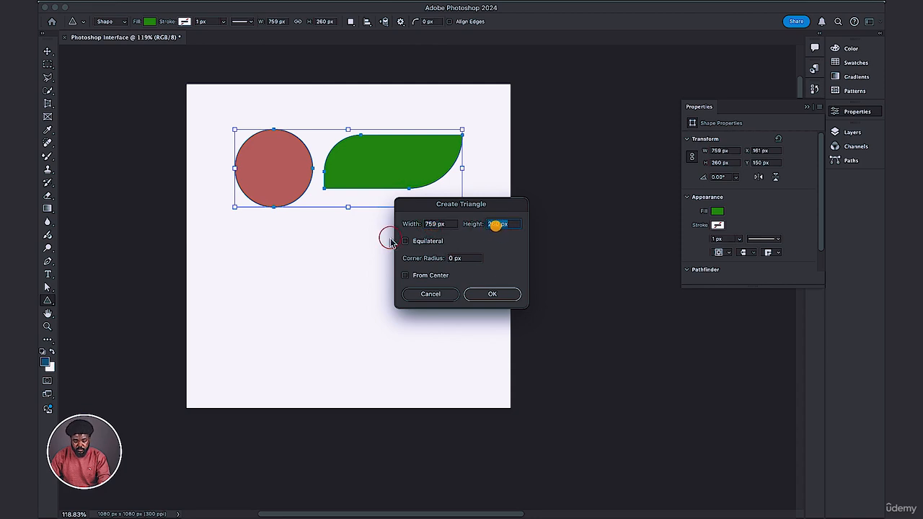
click(430, 296)
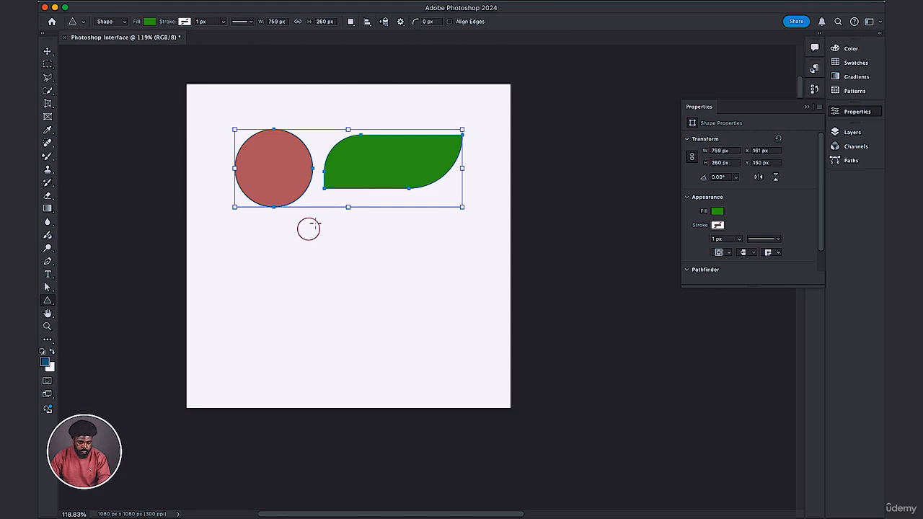
drag(359, 173, 368, 147)
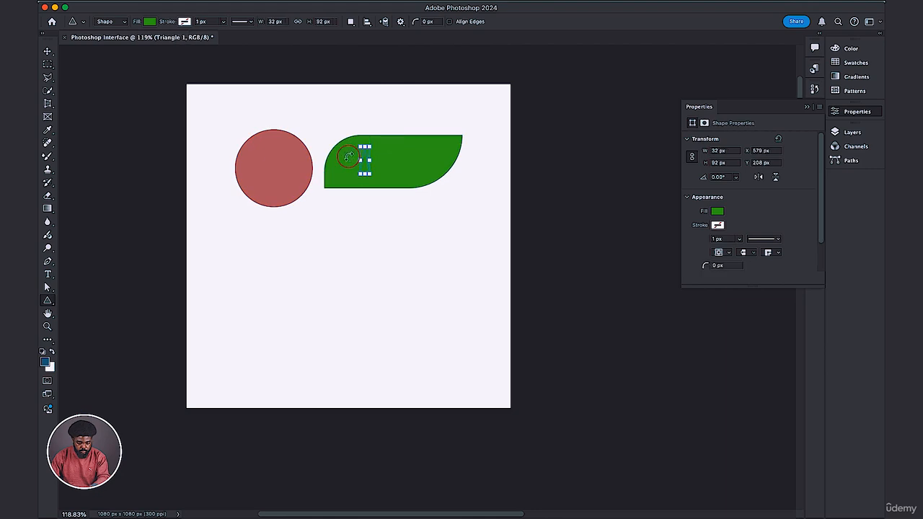
key(super+z)
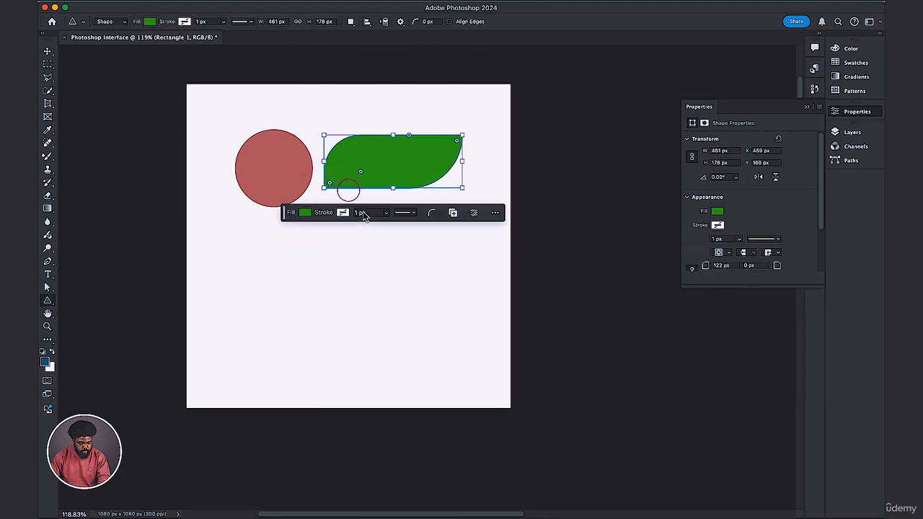
Select the circle and the green shape together, move both slightly up toward the canvas's upper edge, and deselect them.
click(48, 52)
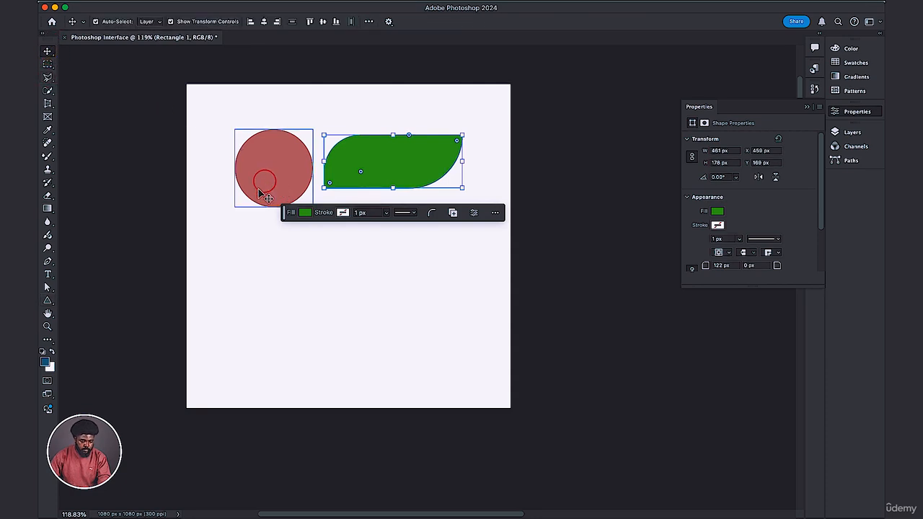
drag(241, 226, 461, 155)
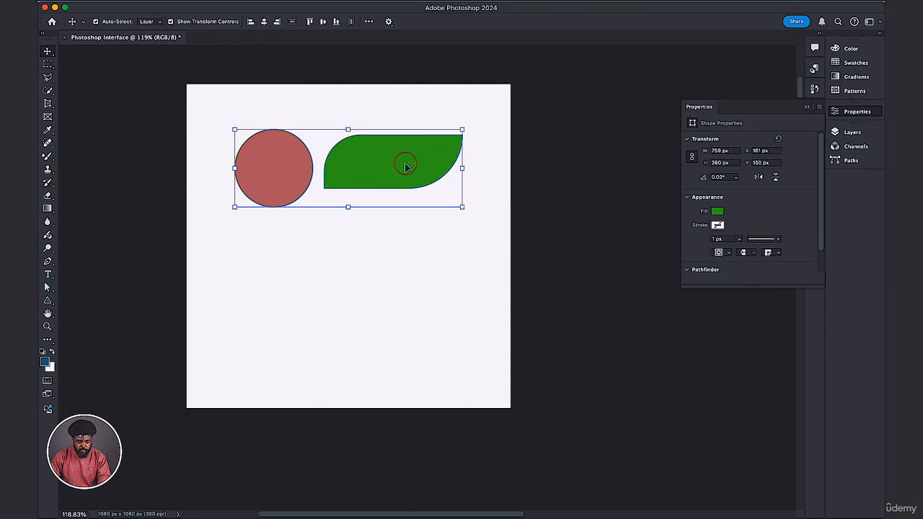
mouse_move(378, 171)
mouse_down()
mouse_move(382, 146)
mouse_move(373, 155)
mouse_up()
click(297, 257)
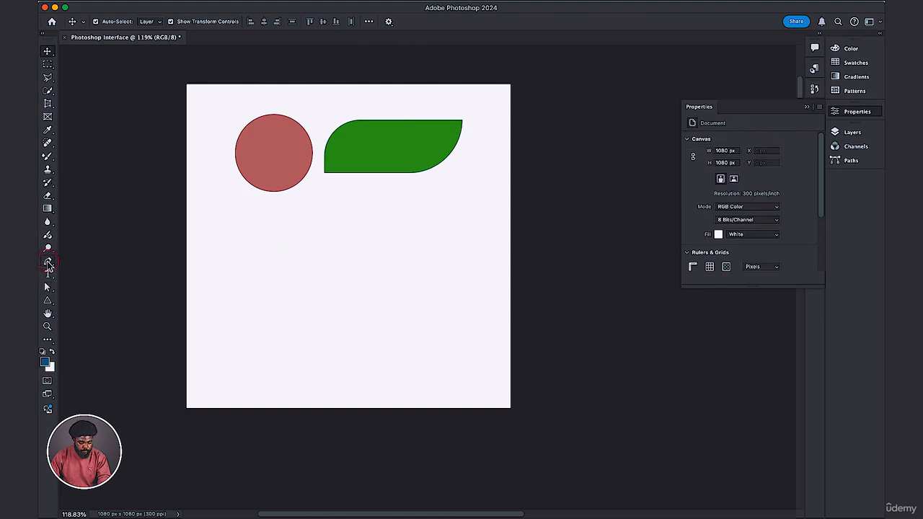
Draw a closed, straight-edged six-sided shape about 563 by 330 px with the Pen tool below the circle and green shape.
click(48, 261)
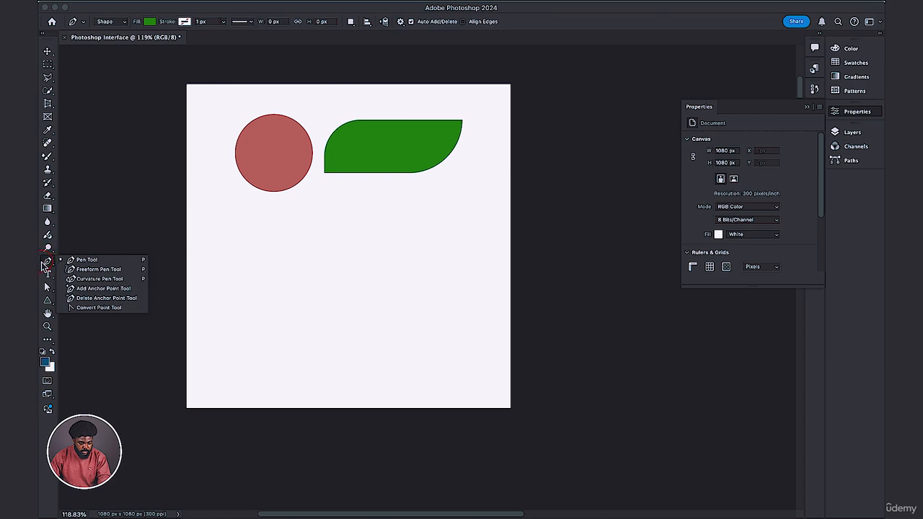
click(84, 261)
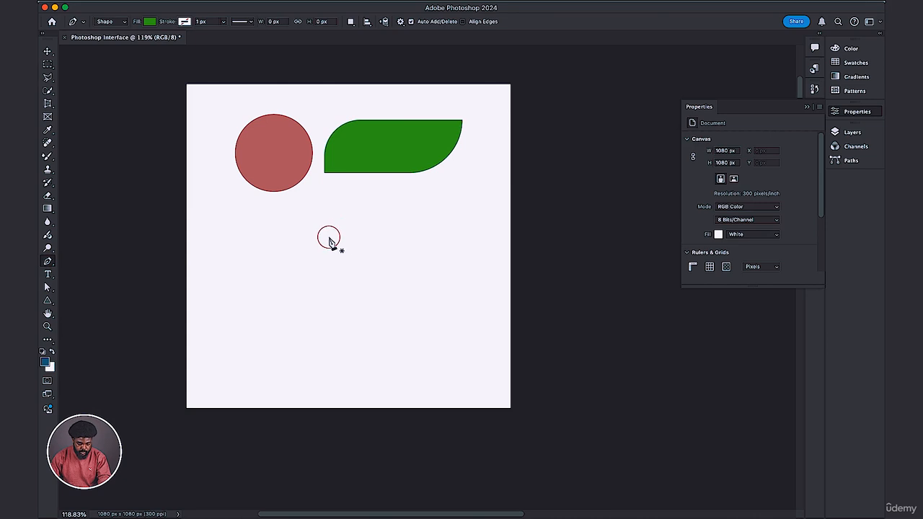
click(244, 247)
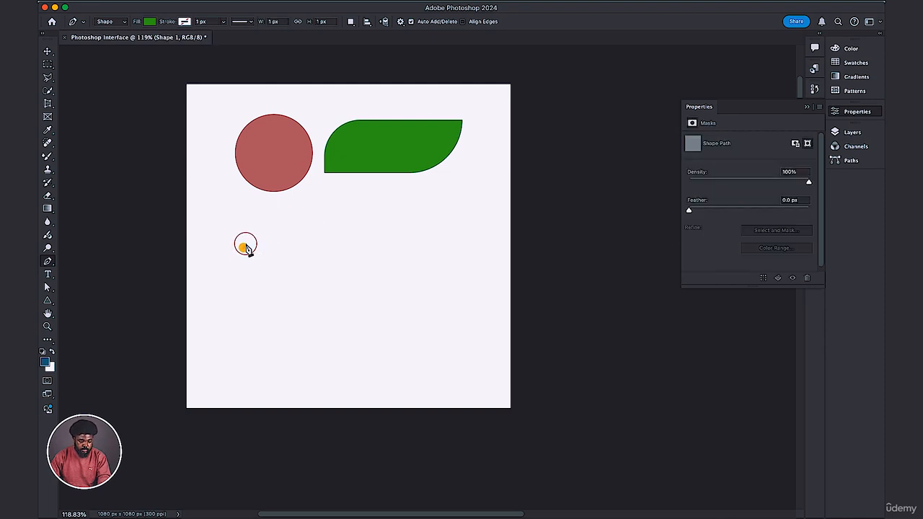
click(245, 296)
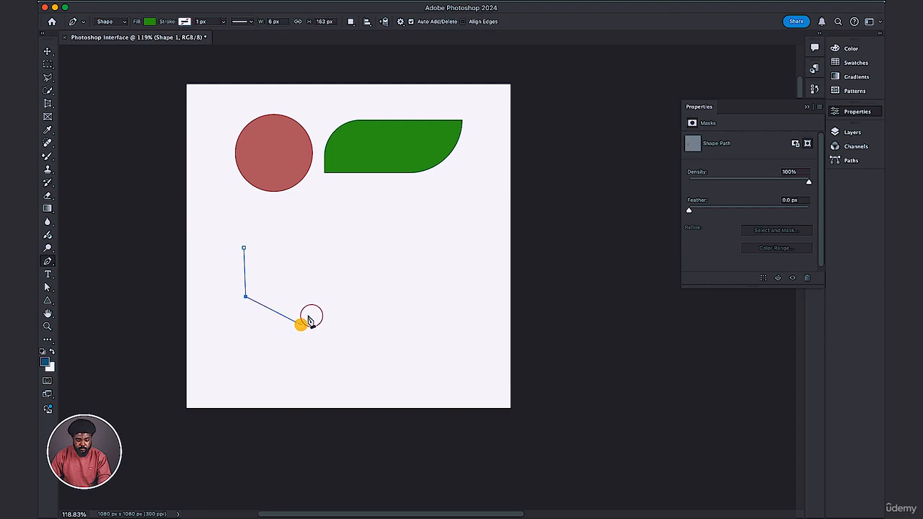
click(302, 325)
click(383, 304)
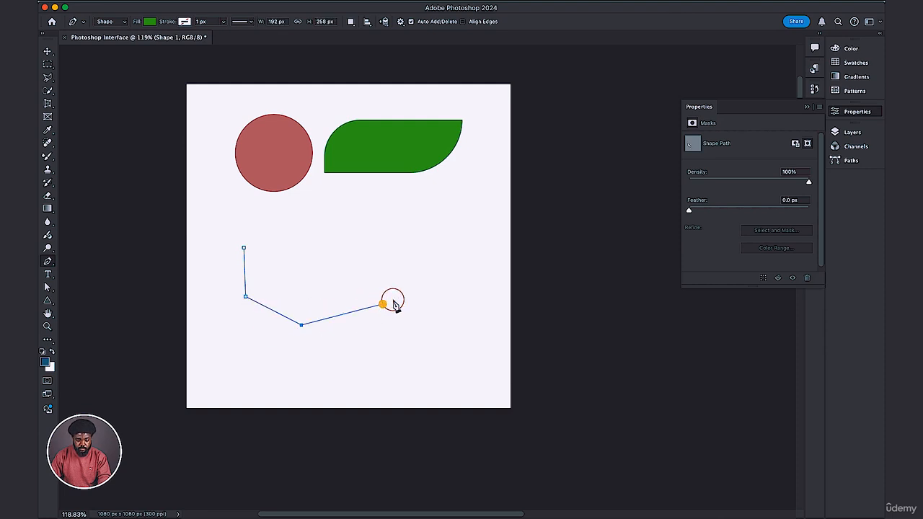
click(412, 247)
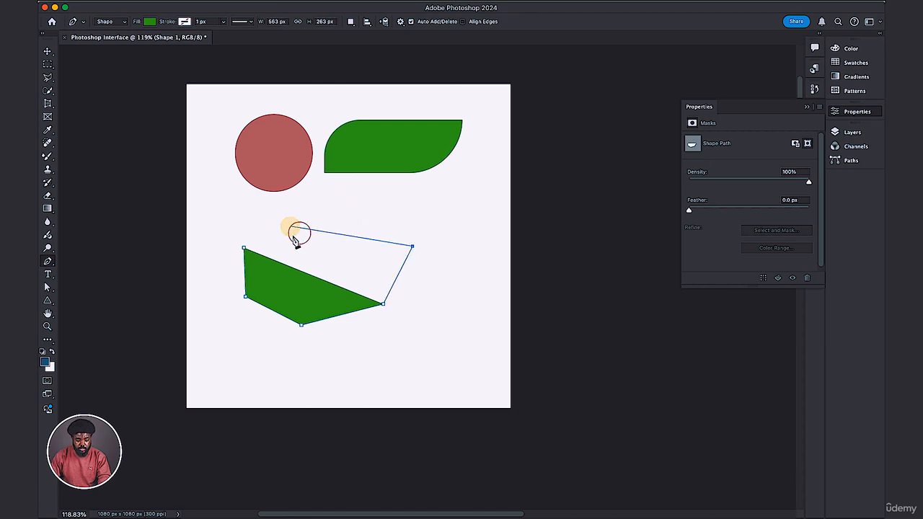
click(291, 227)
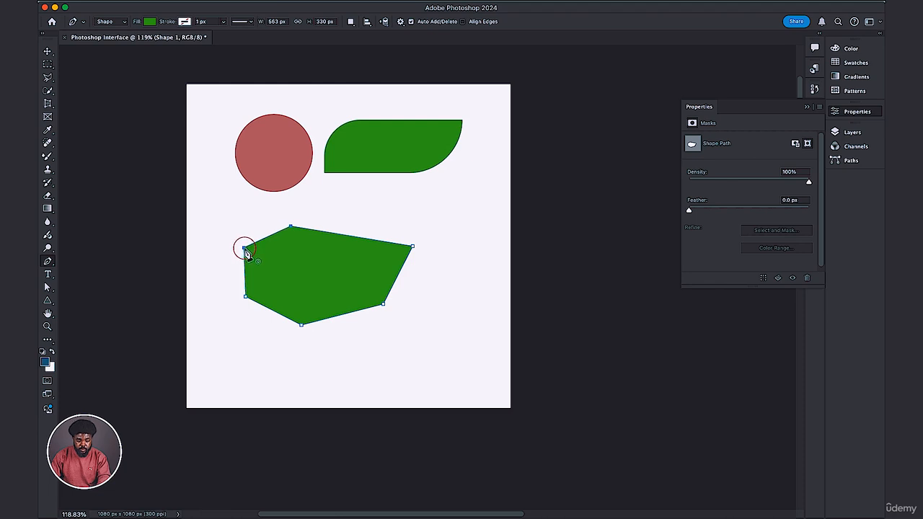
click(246, 249)
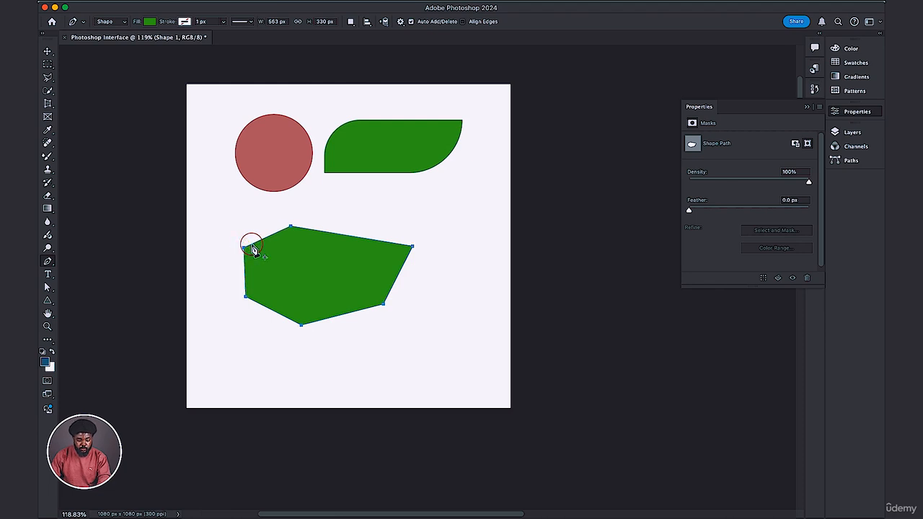
click(306, 286)
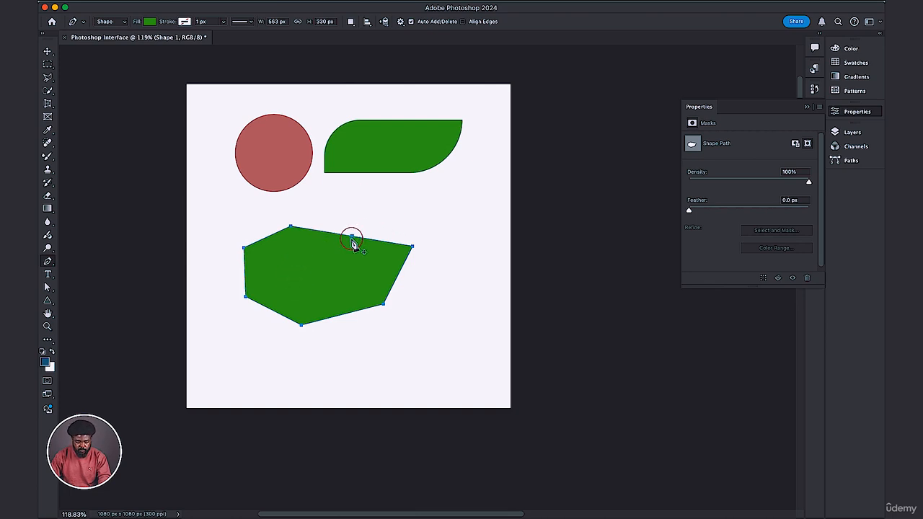
Draw a smaller closed four-point shape about 218 by 246 px with the Pen tool to the right of the six-sided one.
click(453, 250)
click(427, 291)
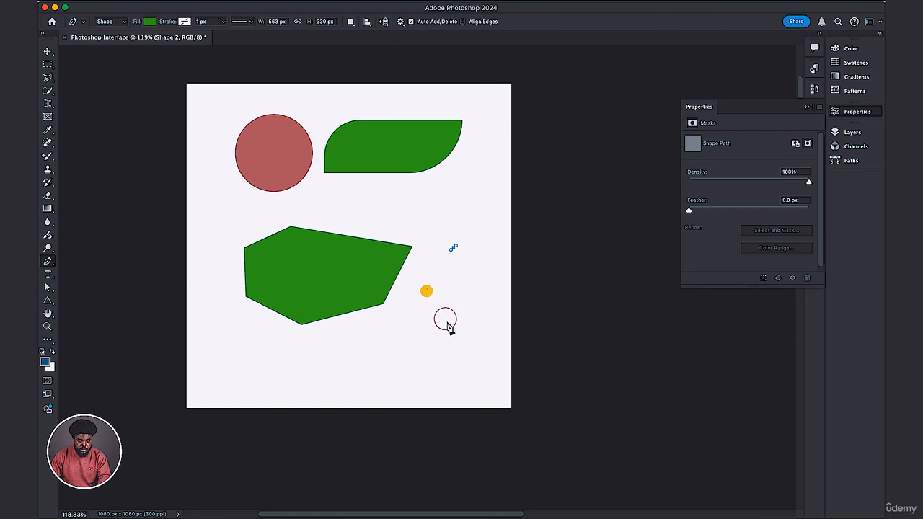
click(449, 322)
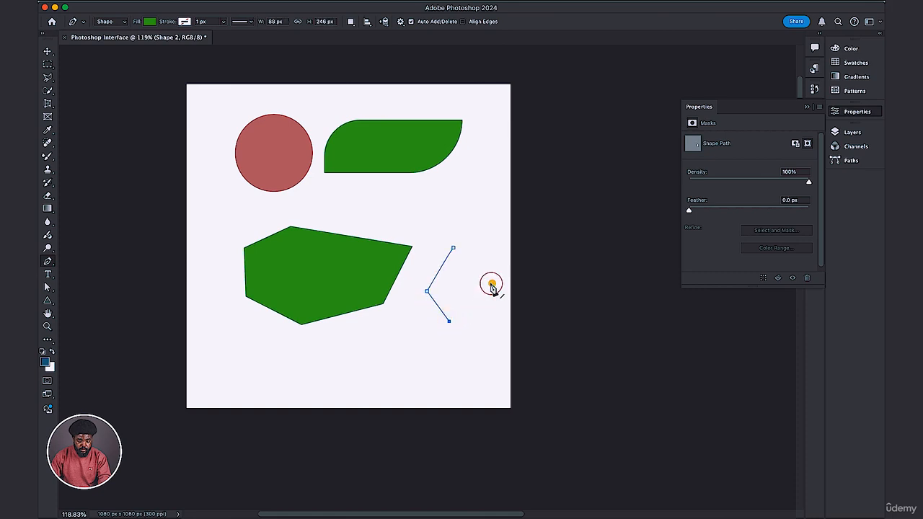
click(492, 283)
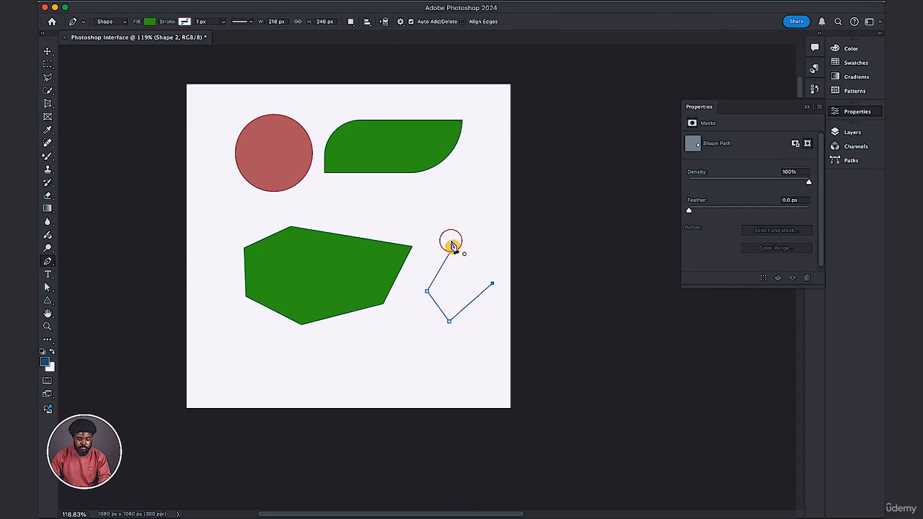
click(452, 248)
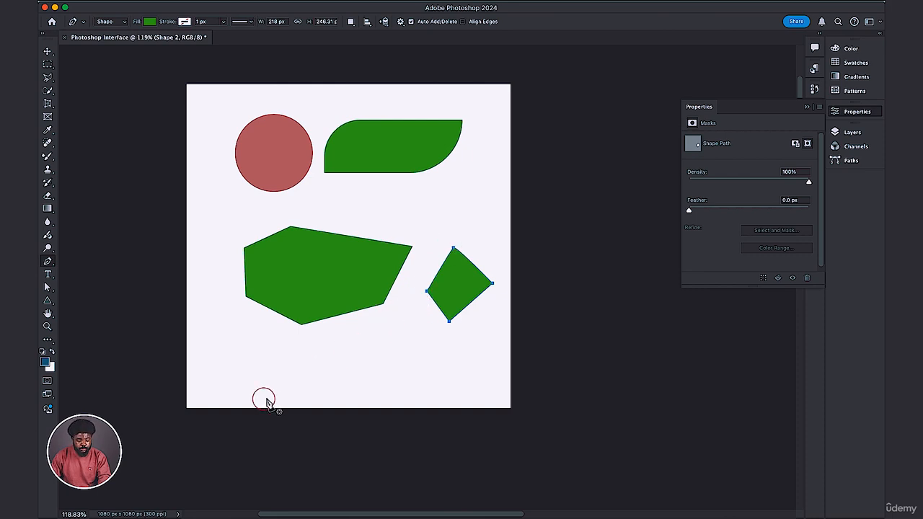
click(301, 366)
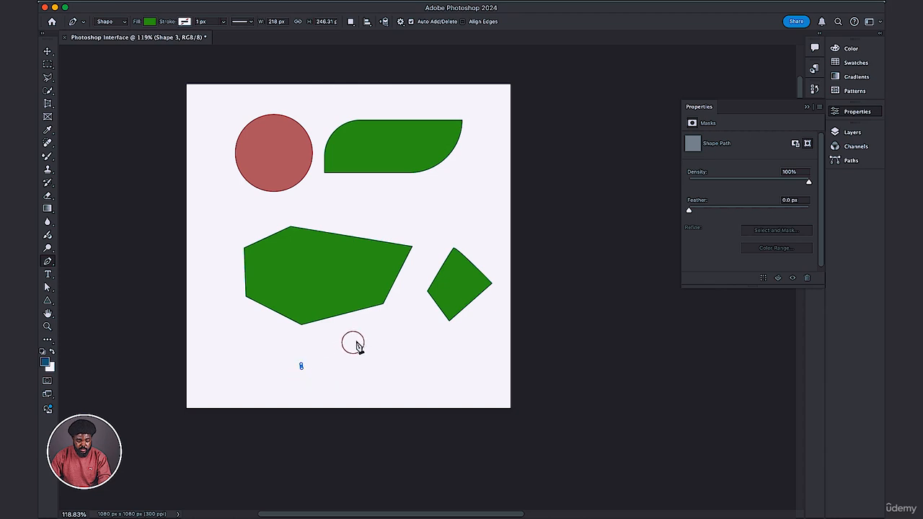
click(355, 343)
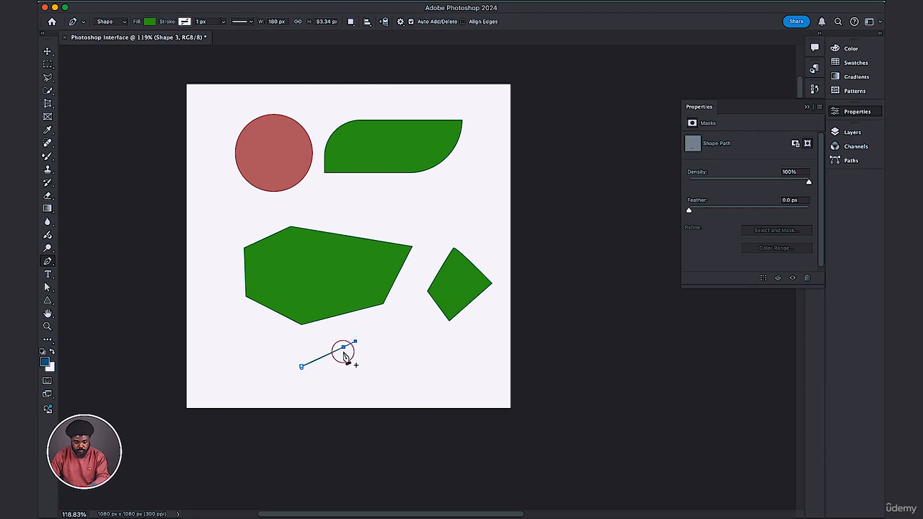
key(Escape)
key(Delete)
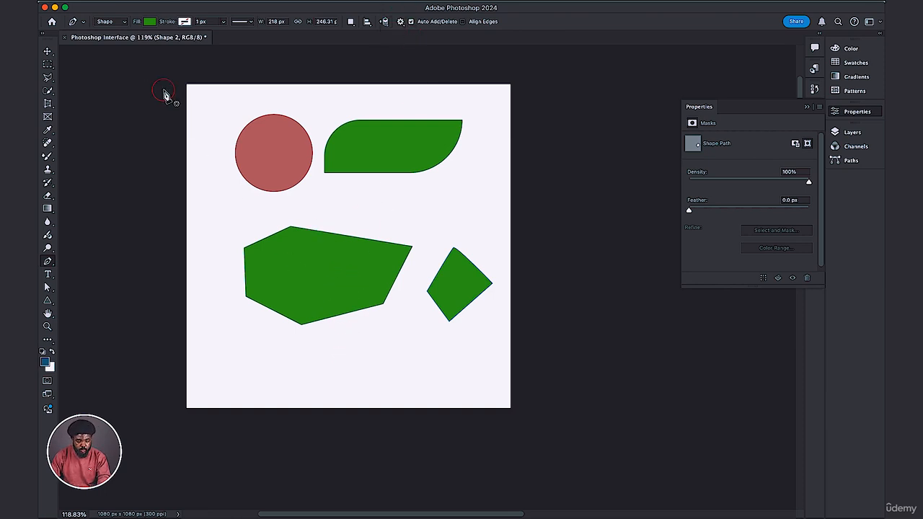
Draw a closed five-sided shape about 572 by 139 px near the canvas's lower edge with Rubber Band turned off, and delete it.
click(401, 21)
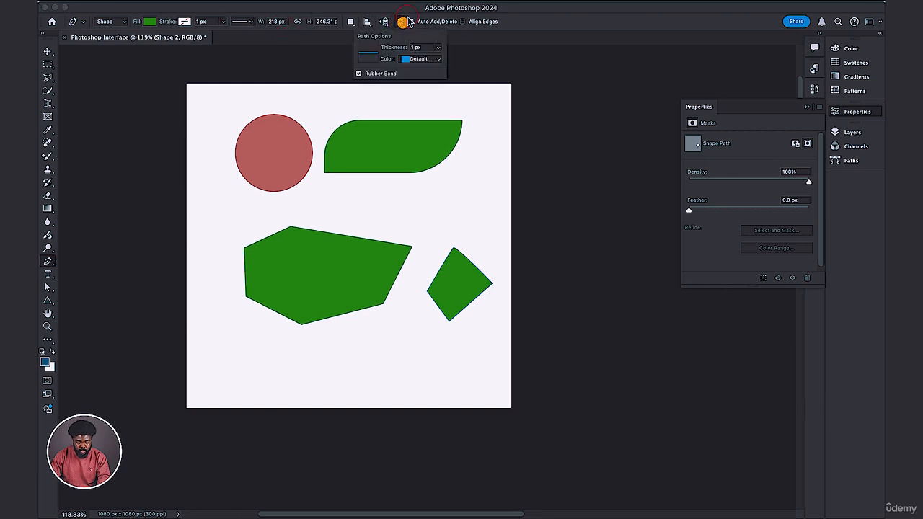
click(381, 75)
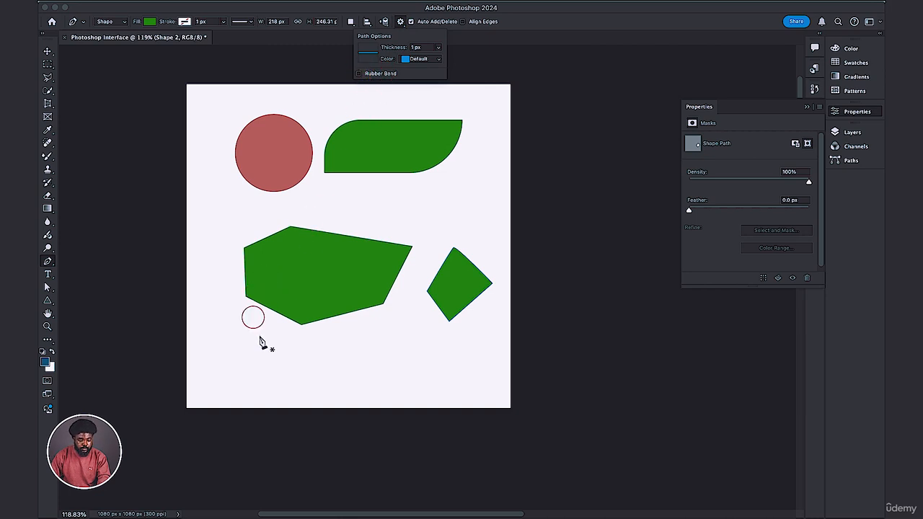
click(243, 383)
click(292, 349)
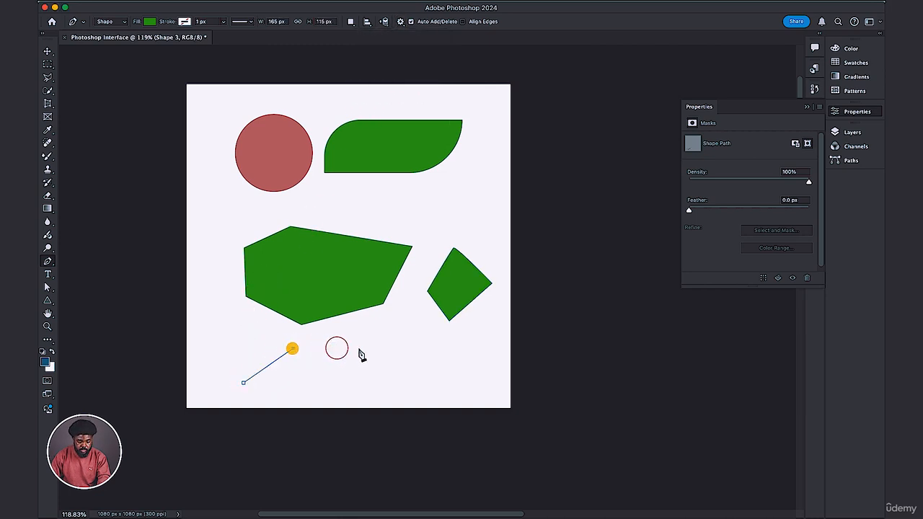
click(364, 348)
click(415, 368)
click(327, 389)
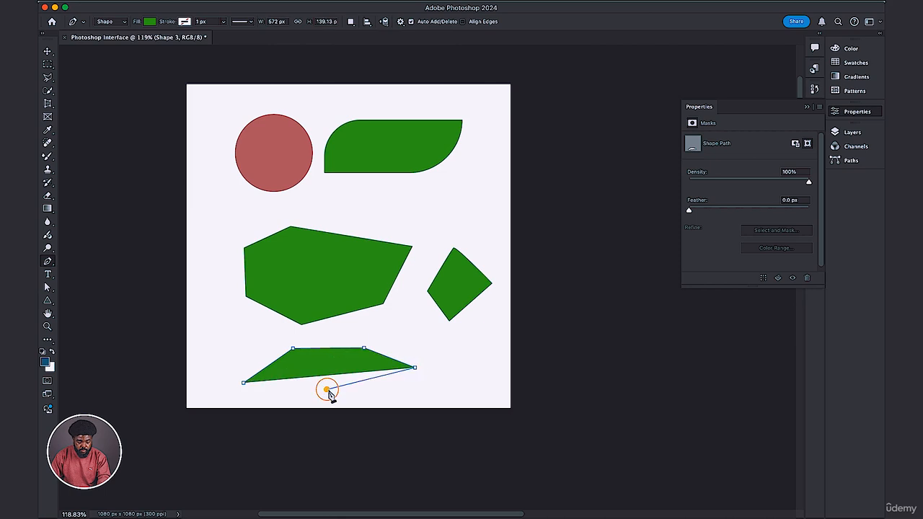
click(243, 383)
click(244, 382)
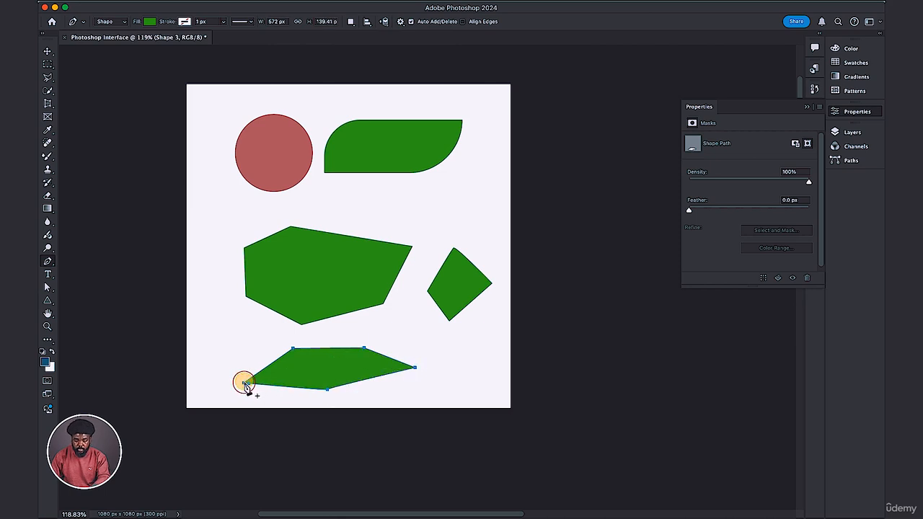
key(BackSpace)
key(BackSpace)
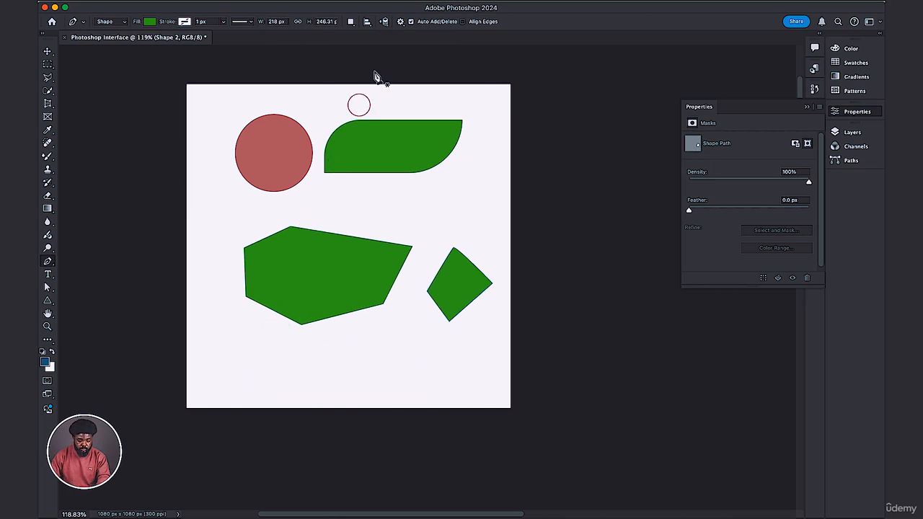
Turn on Rubber Band for the Pen tool and set the path color to Light Red.
click(400, 22)
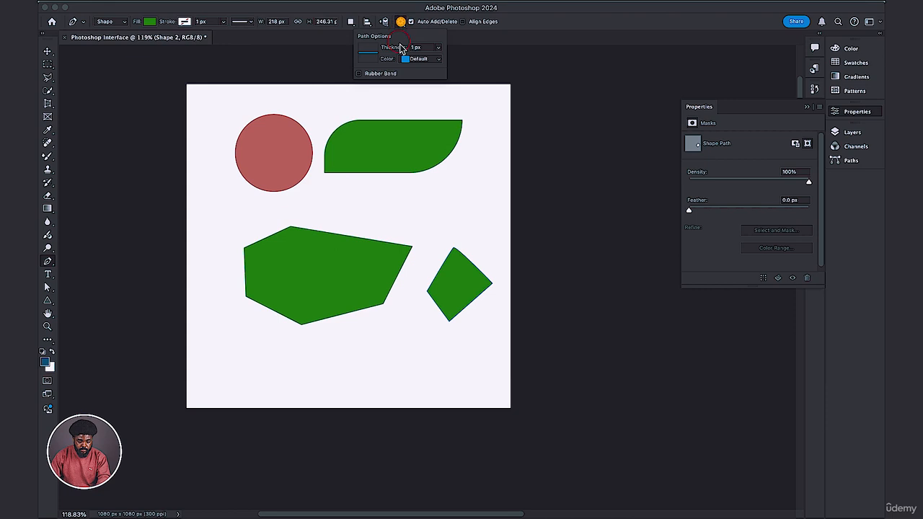
click(359, 74)
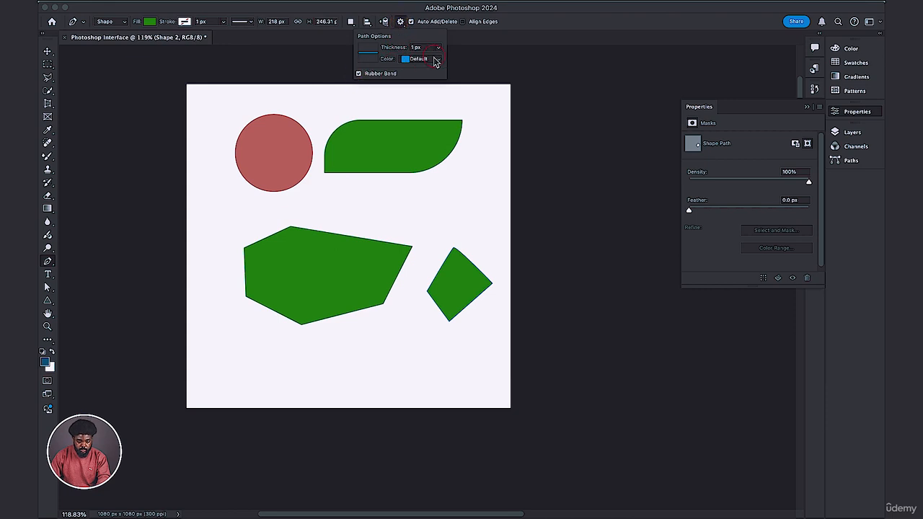
click(404, 63)
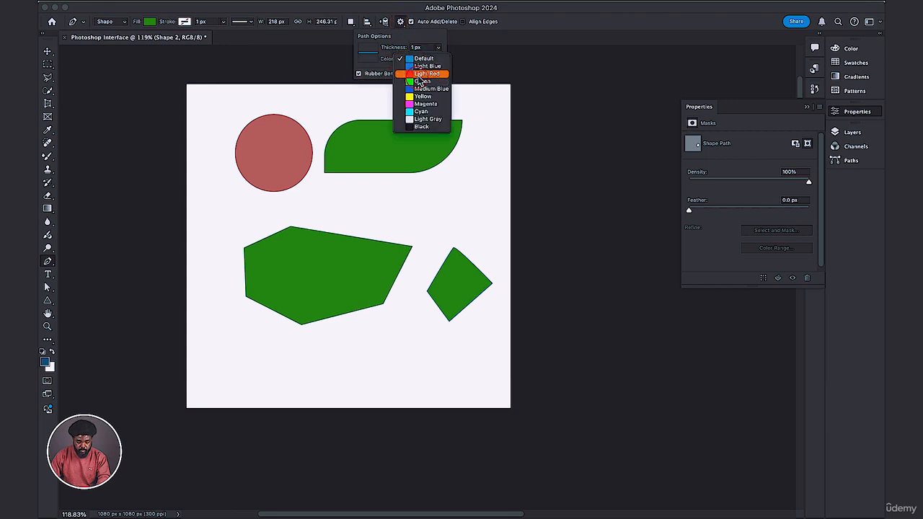
click(421, 74)
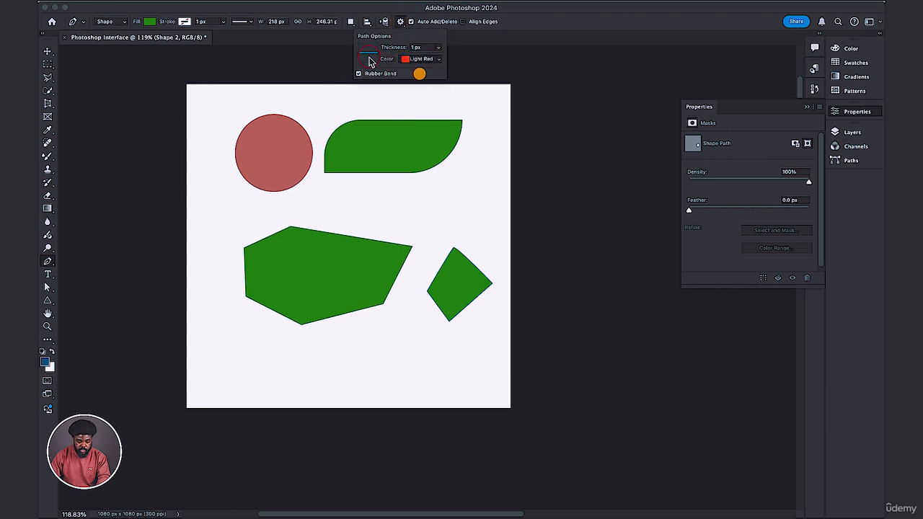
click(408, 22)
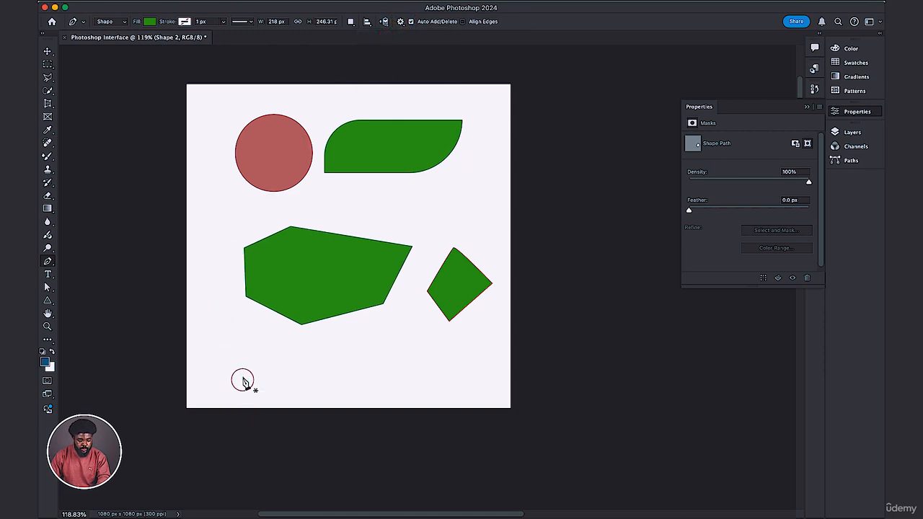
Draw a closed, jagged ten-point shape about 657 by 148 px with the Pen tool below the six-sided shape.
click(246, 366)
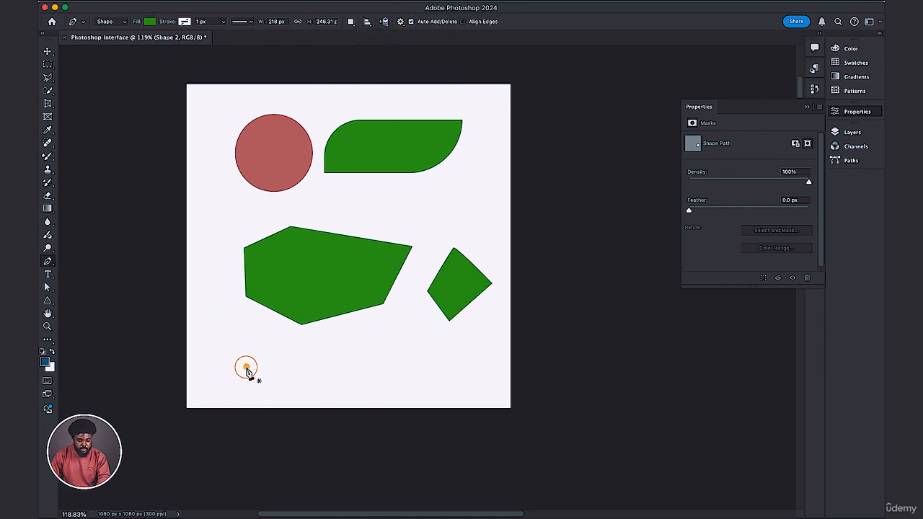
click(317, 342)
click(400, 346)
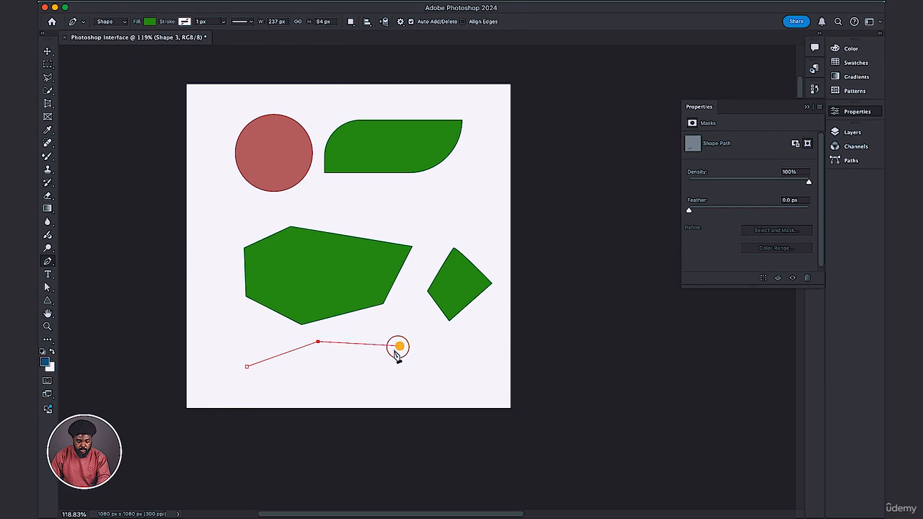
click(388, 377)
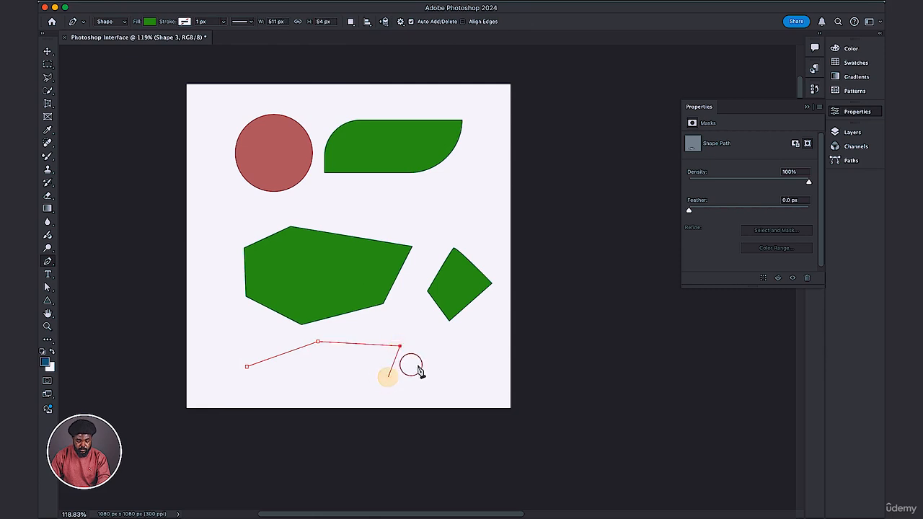
click(428, 364)
click(426, 385)
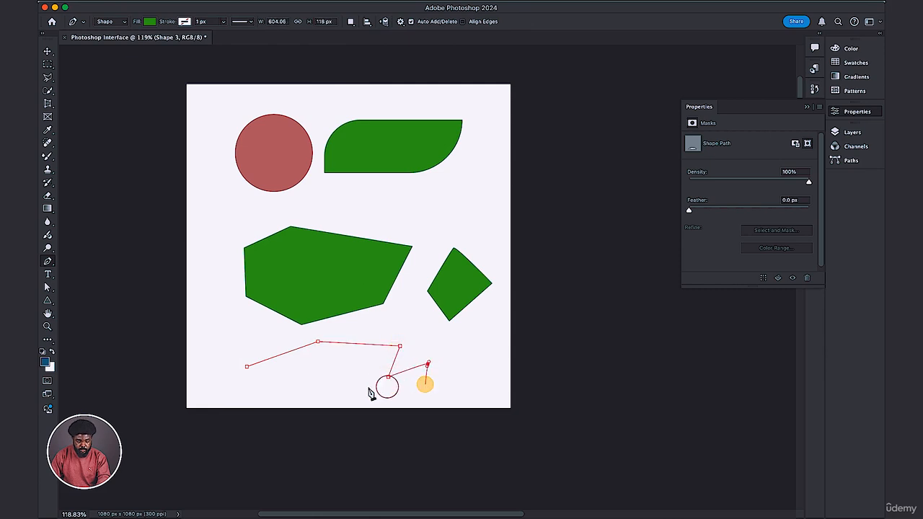
click(326, 386)
click(303, 365)
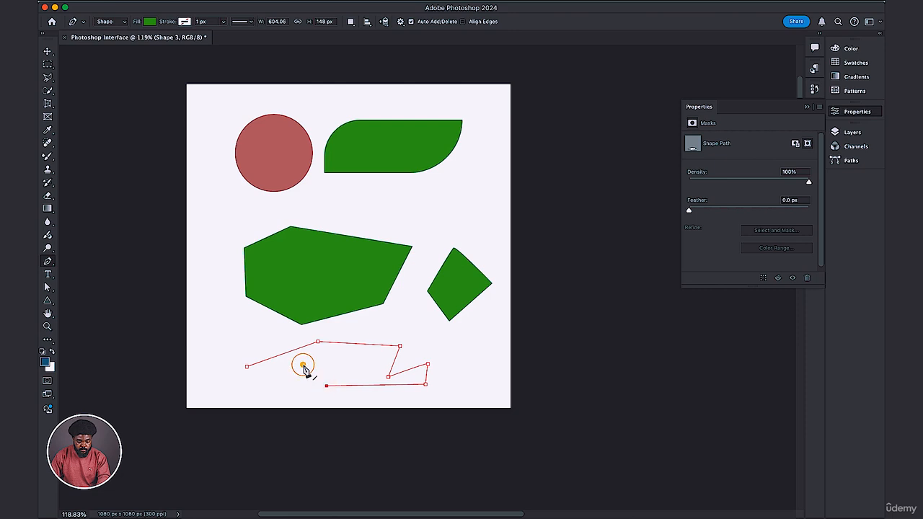
click(265, 380)
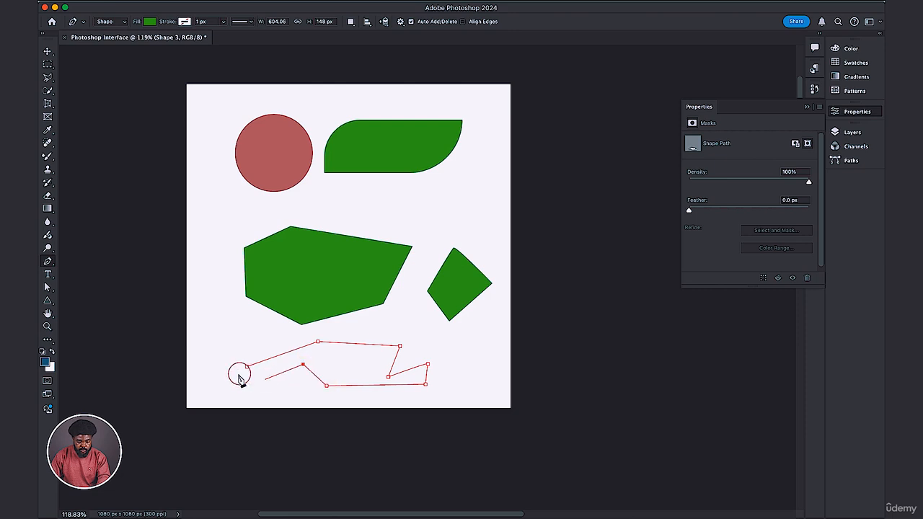
click(230, 374)
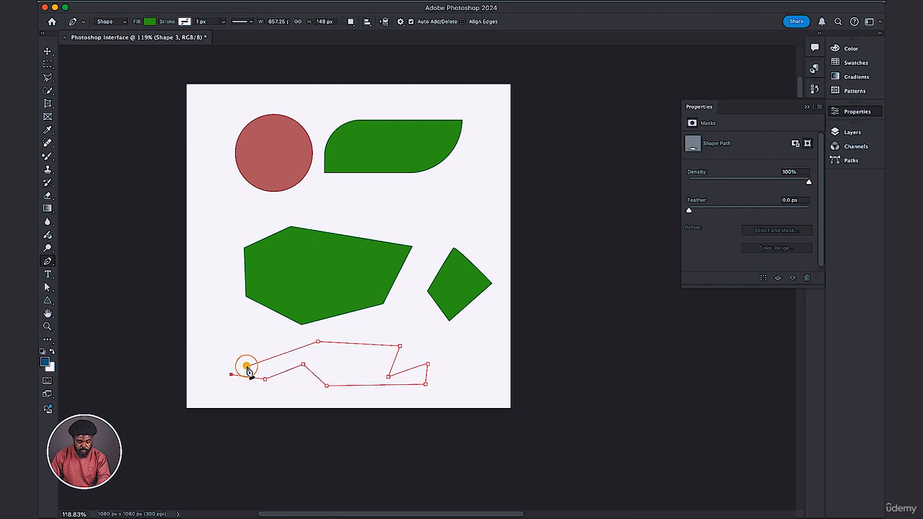
click(258, 361)
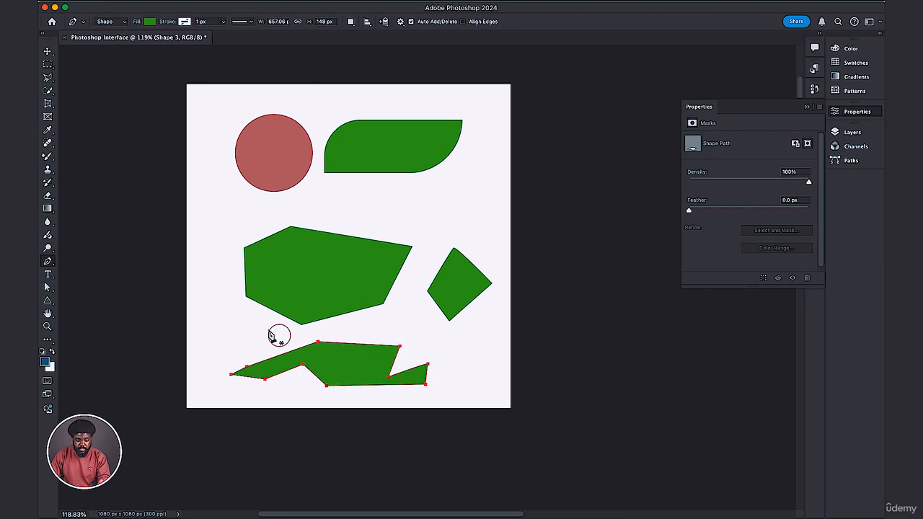
Move the six-sided shape up until it overlaps the circle's lower edge, and move the jagged shape up beneath it.
key(v)
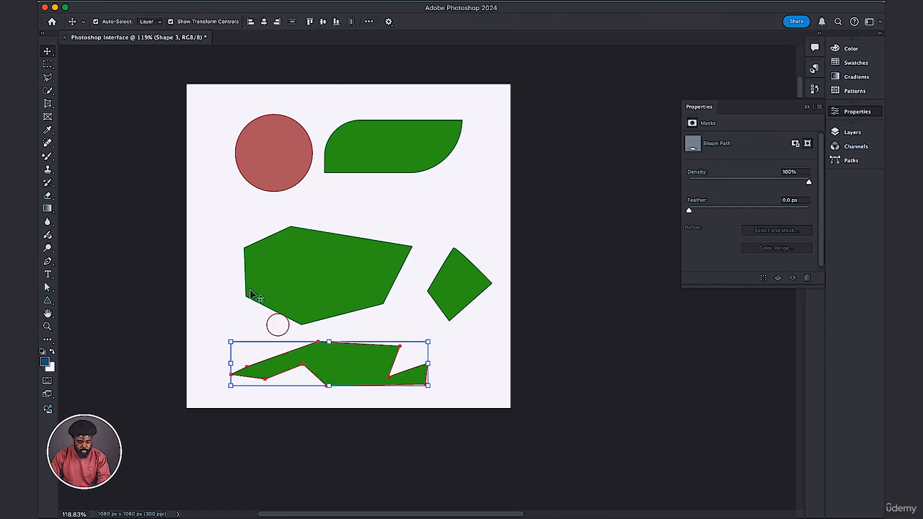
click(352, 375)
drag(352, 378, 347, 350)
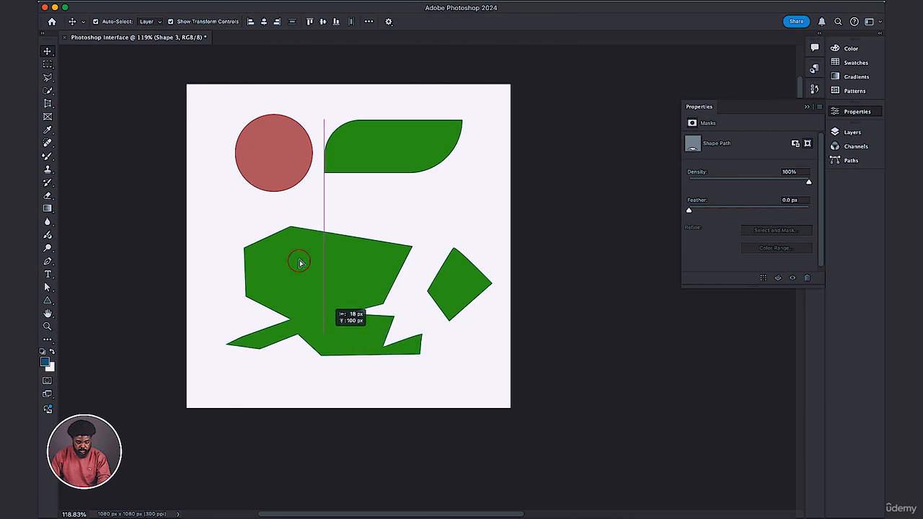
click(318, 264)
drag(324, 232, 324, 184)
click(327, 301)
mouse_move(327, 301)
mouse_down()
mouse_move(320, 305)
mouse_move(338, 302)
mouse_move(326, 308)
mouse_up()
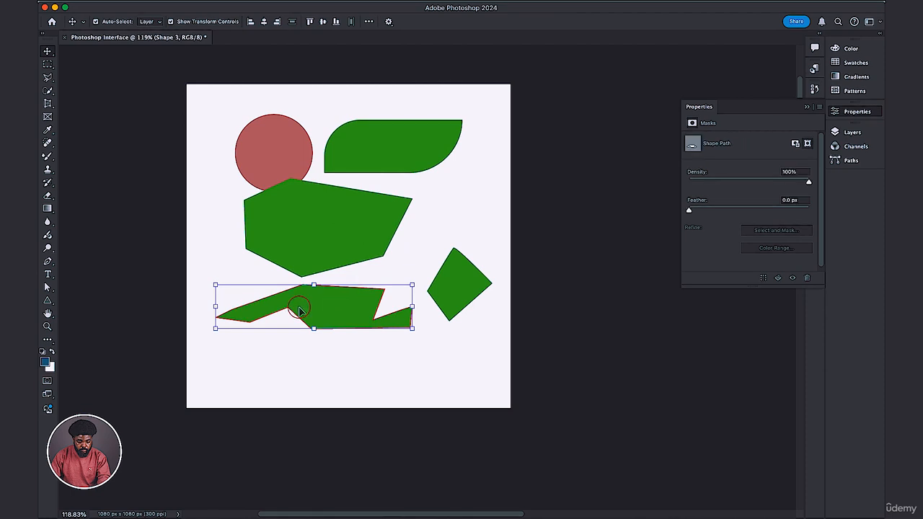
Close the Properties panel, then move the jagged shape up against the six-sided shape's lowest corner and deselect it.
click(857, 114)
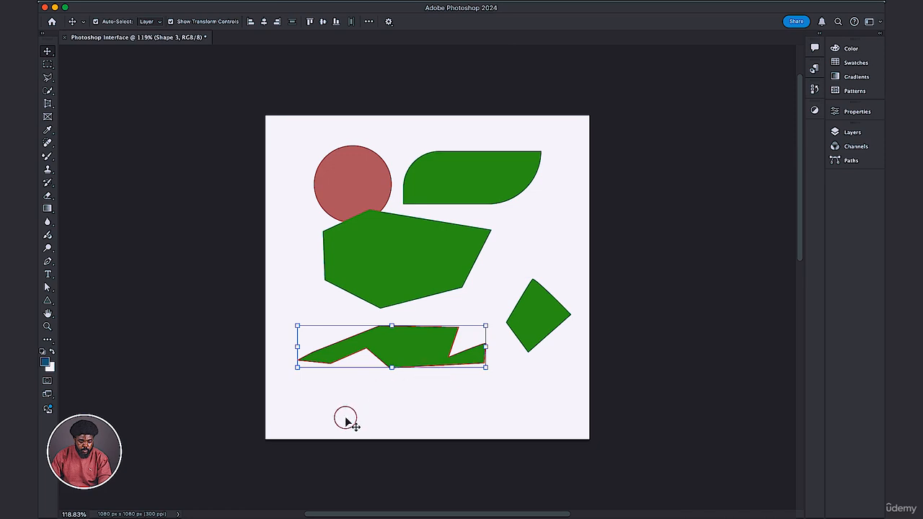
click(348, 417)
drag(316, 403, 491, 342)
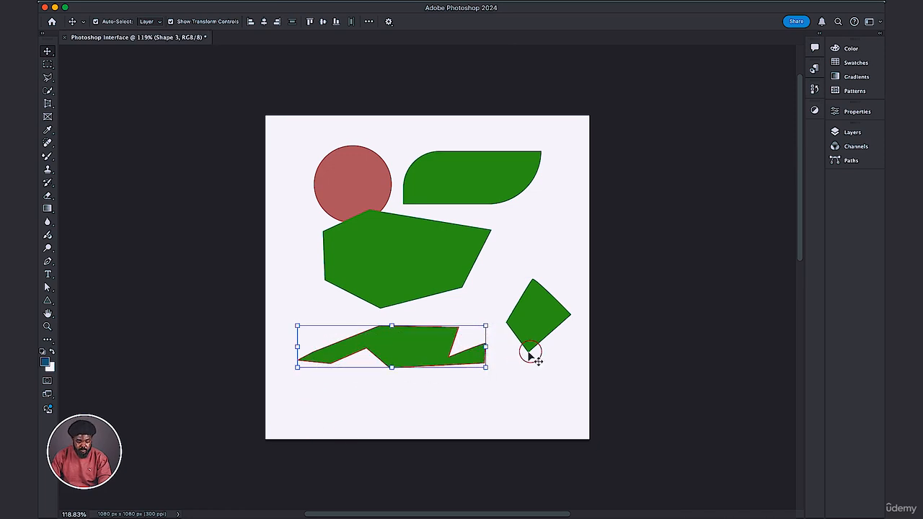
click(423, 349)
drag(408, 348, 409, 315)
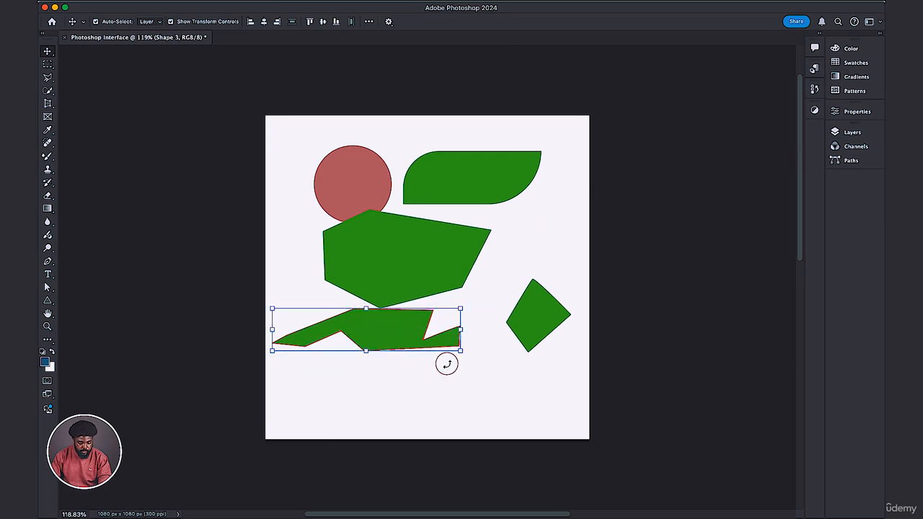
click(375, 405)
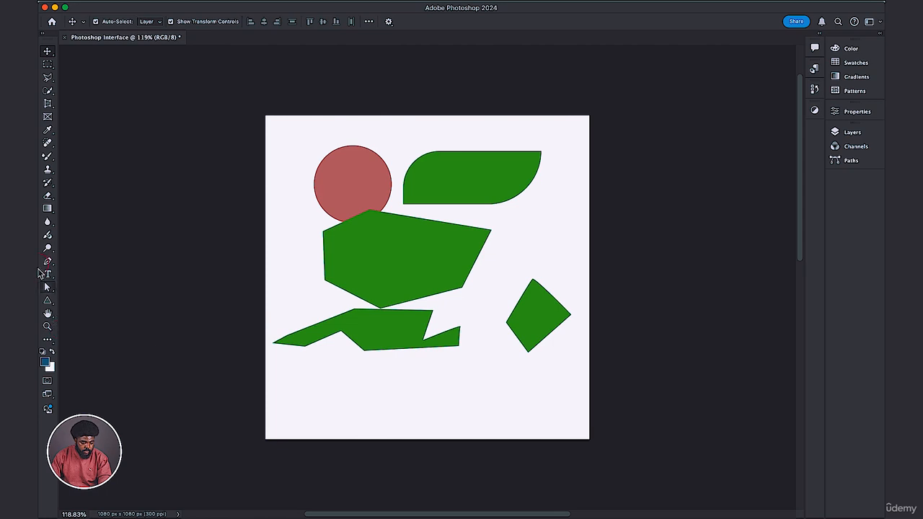
Delete the circle, the rounded green shape, the six-sided shape and the four-point shape, keeping only the jagged one.
drag(66, 262, 96, 264)
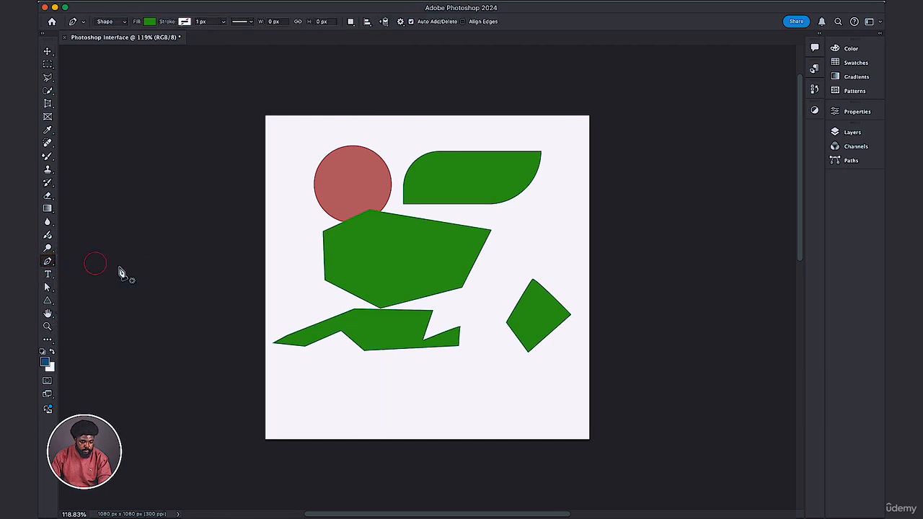
click(48, 52)
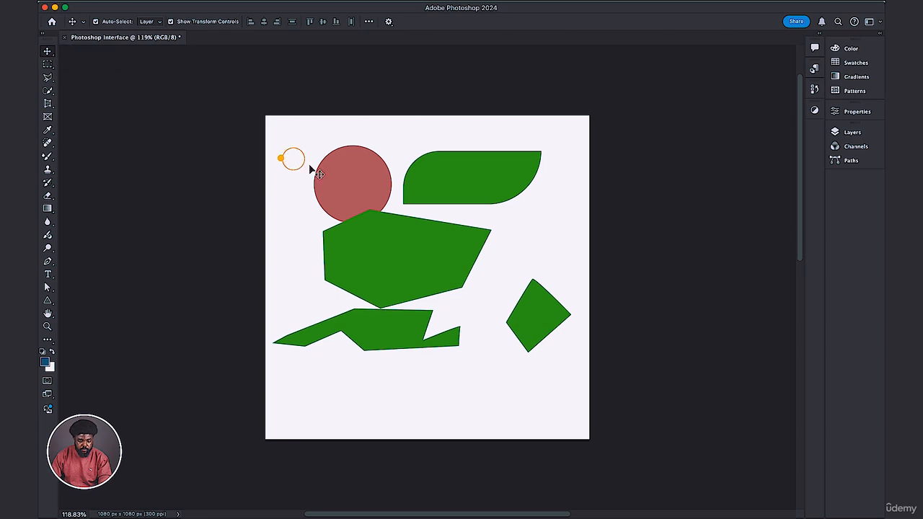
drag(312, 169, 425, 273)
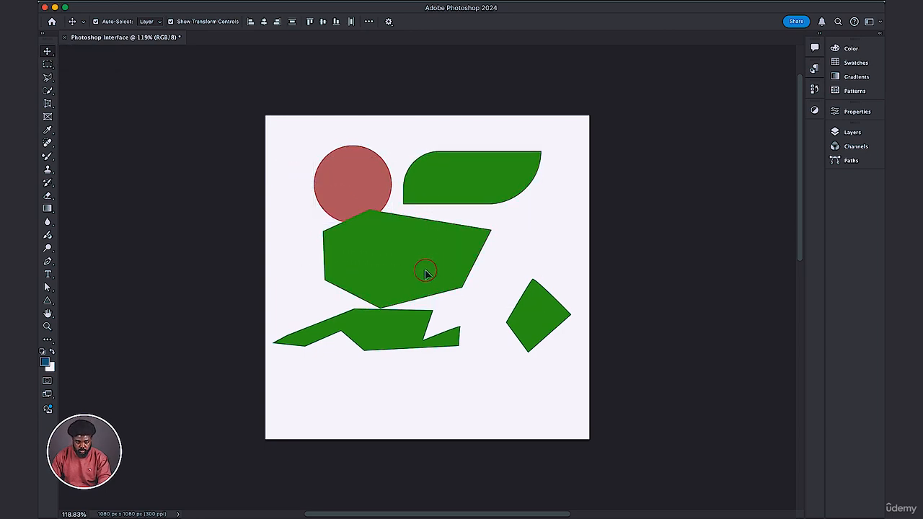
key(Delete)
click(537, 317)
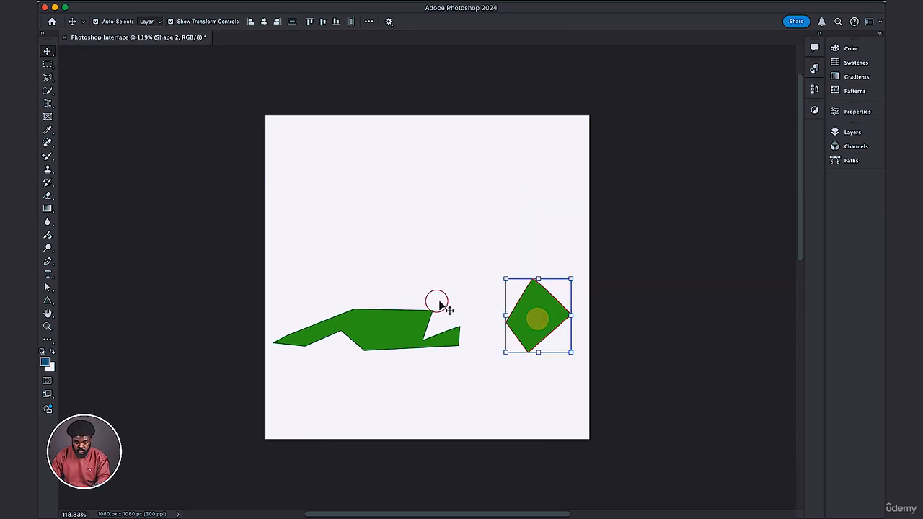
key(Delete)
Move the jagged shape about 204 px right and 429 px up, centering it horizontally in the canvas's upper part, and deselect it.
click(376, 330)
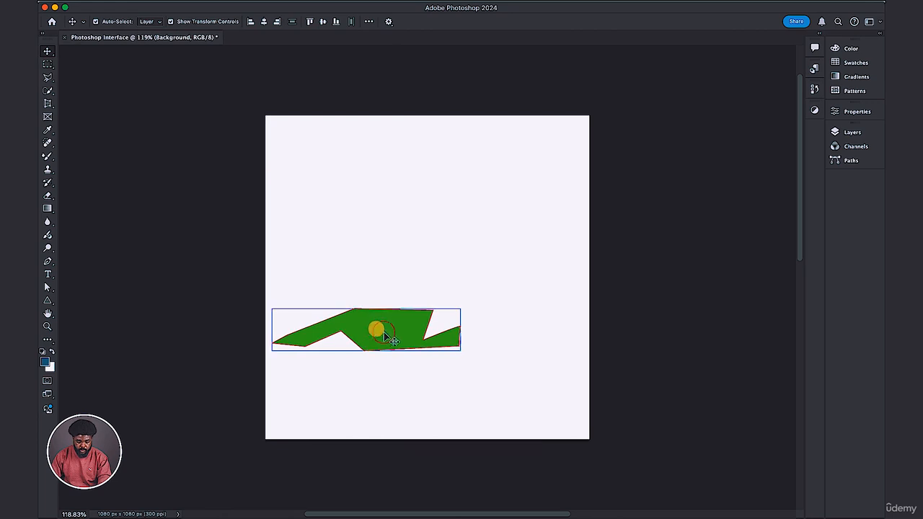
drag(385, 334, 450, 208)
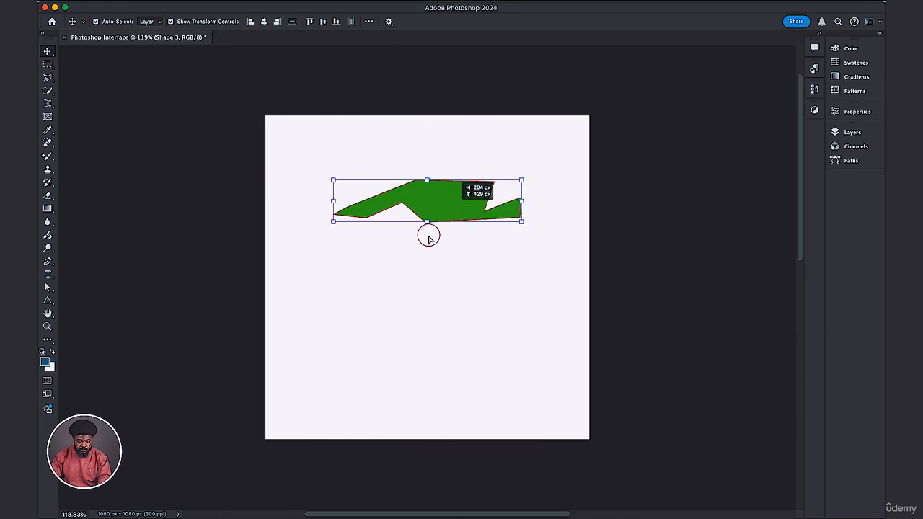
click(342, 312)
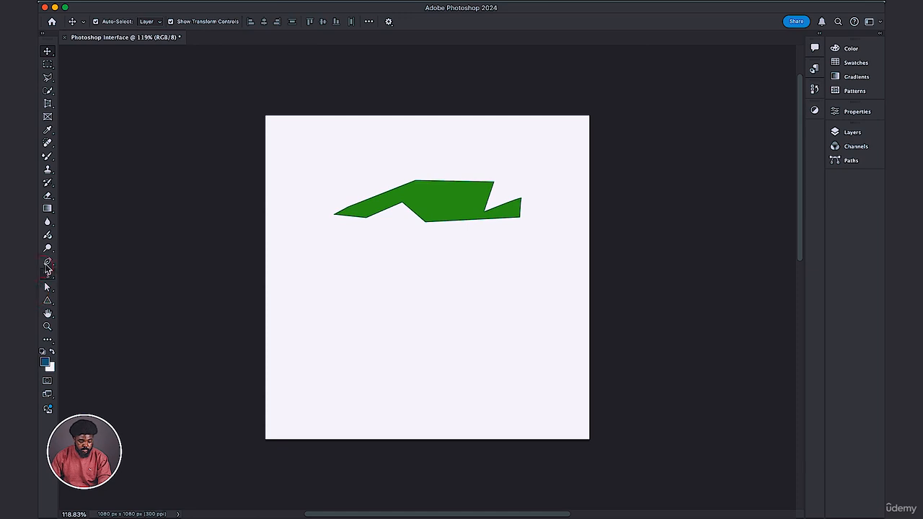
Switch to the standard Pen Tool for drawing a shape.
click(49, 262)
click(48, 262)
click(99, 270)
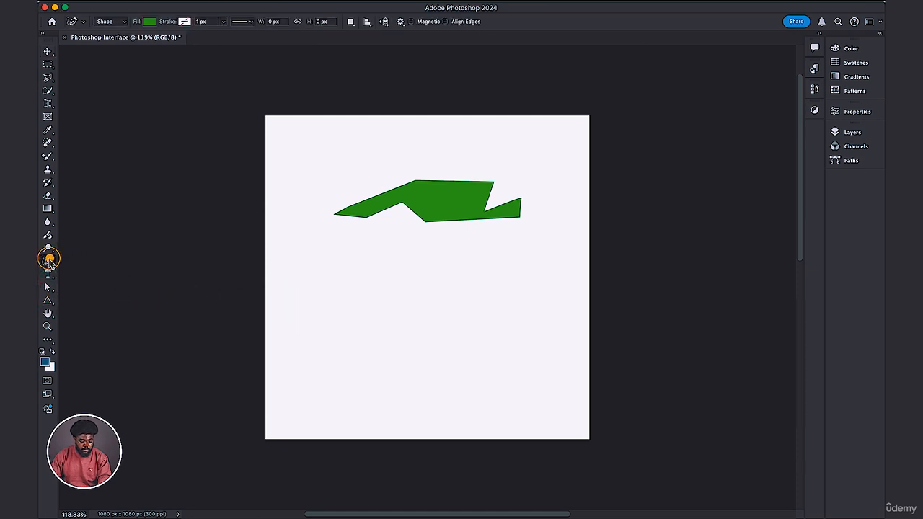
click(49, 263)
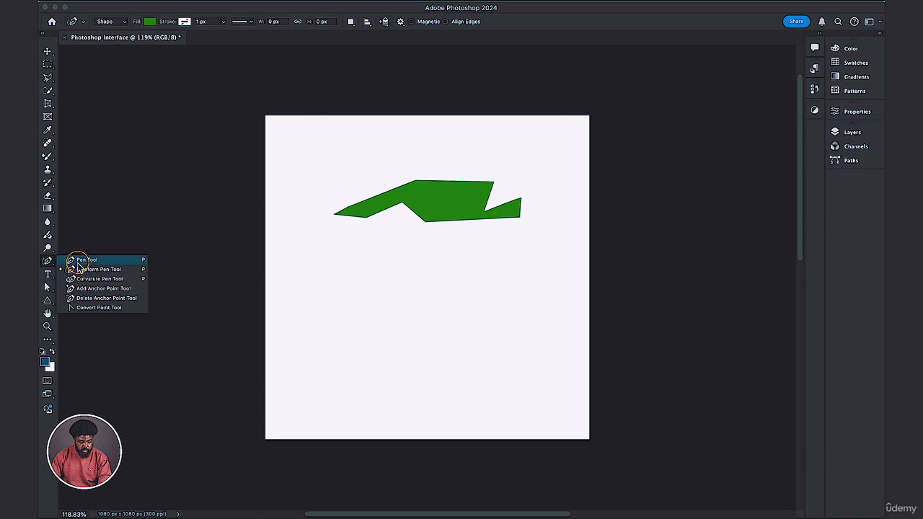
click(79, 261)
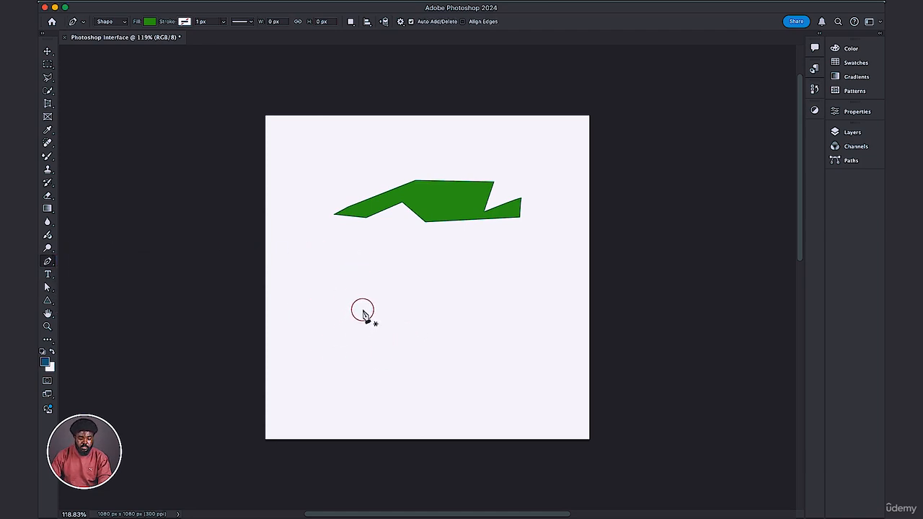
drag(360, 312, 372, 306)
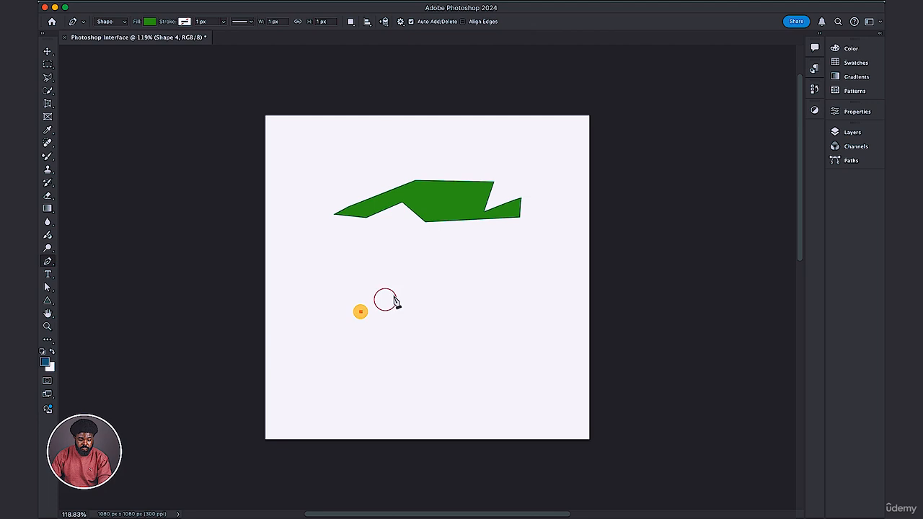
click(430, 287)
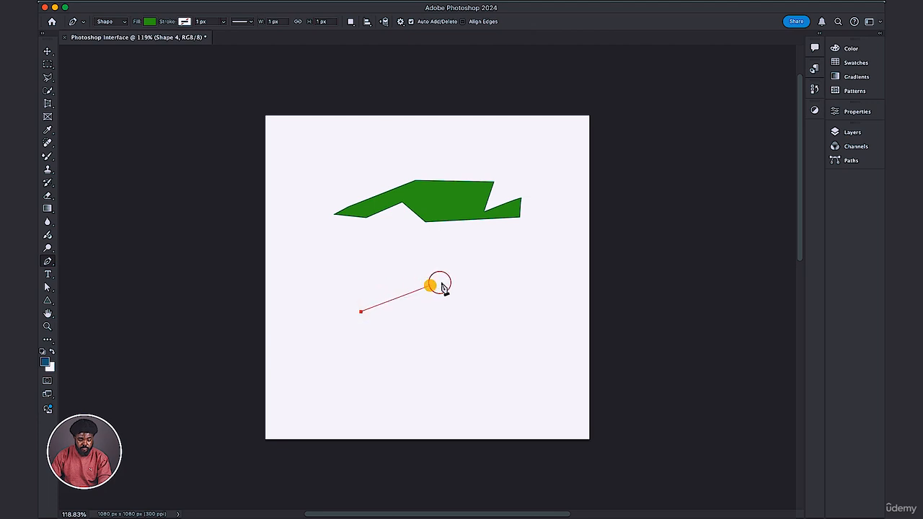
click(484, 351)
key(super+z)
key(super+z)
key(super+z)
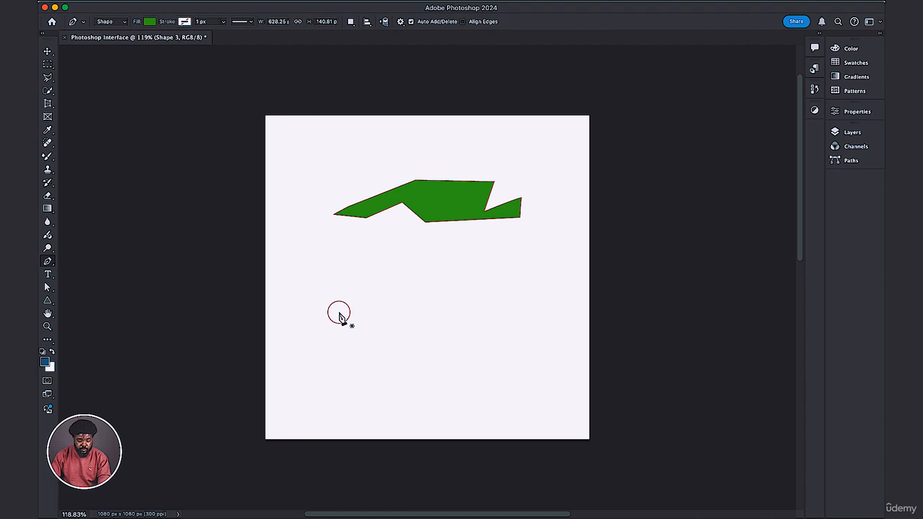
Draw a rounded, notched green shape about 258 px wide and 176 px high with curved Pen segments below the jagged shape.
click(351, 313)
drag(351, 313, 351, 326)
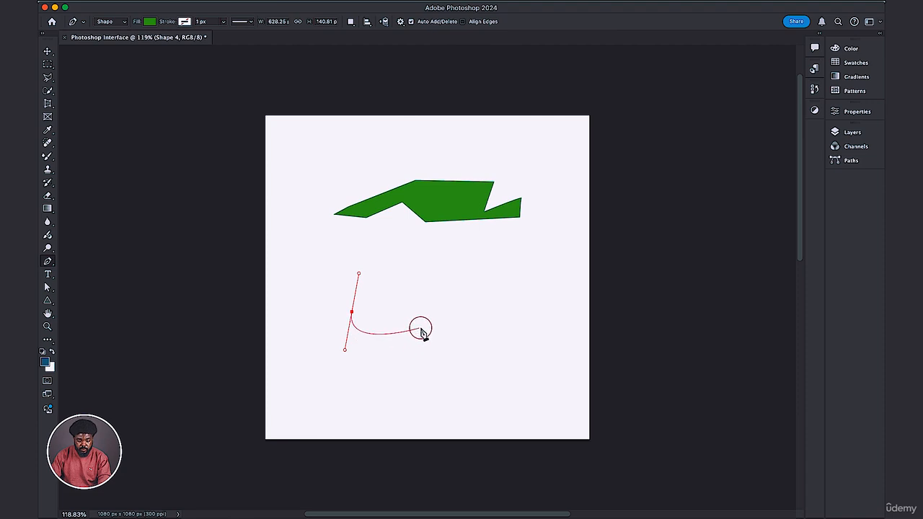
drag(423, 331, 386, 296)
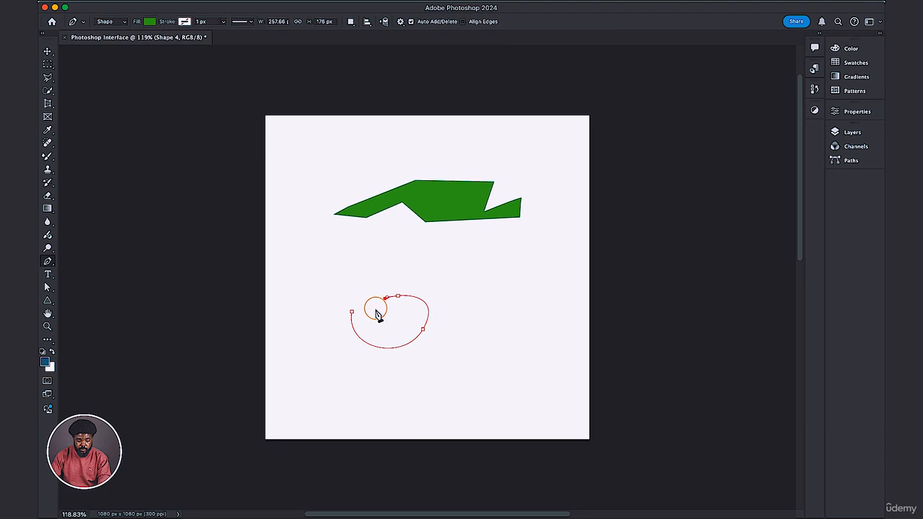
drag(365, 300, 367, 300)
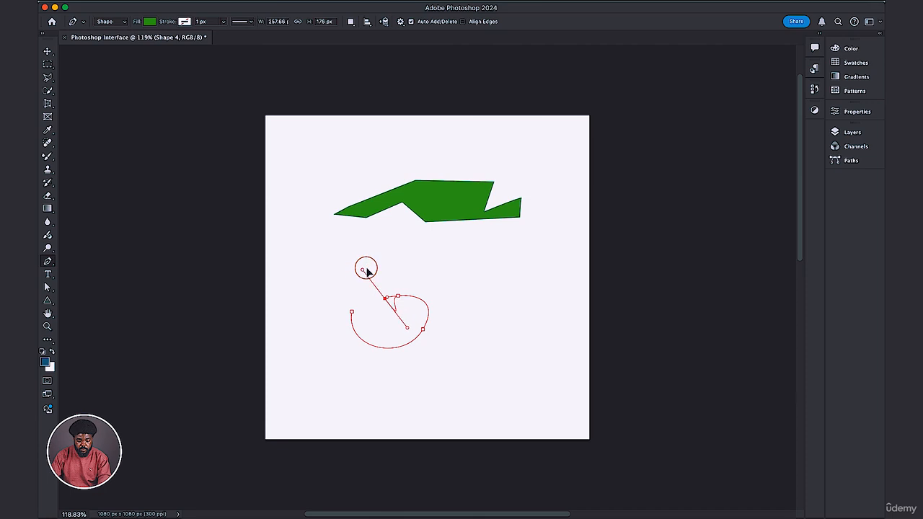
drag(366, 271, 366, 267)
click(350, 309)
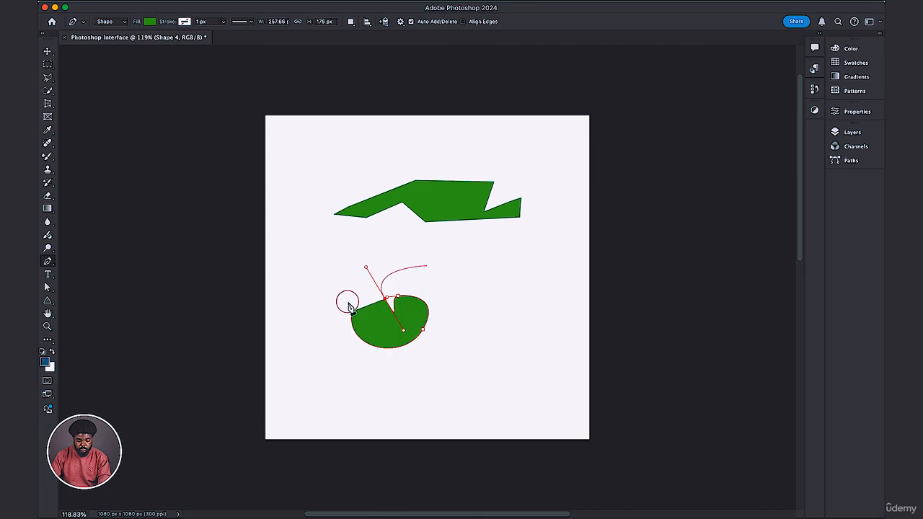